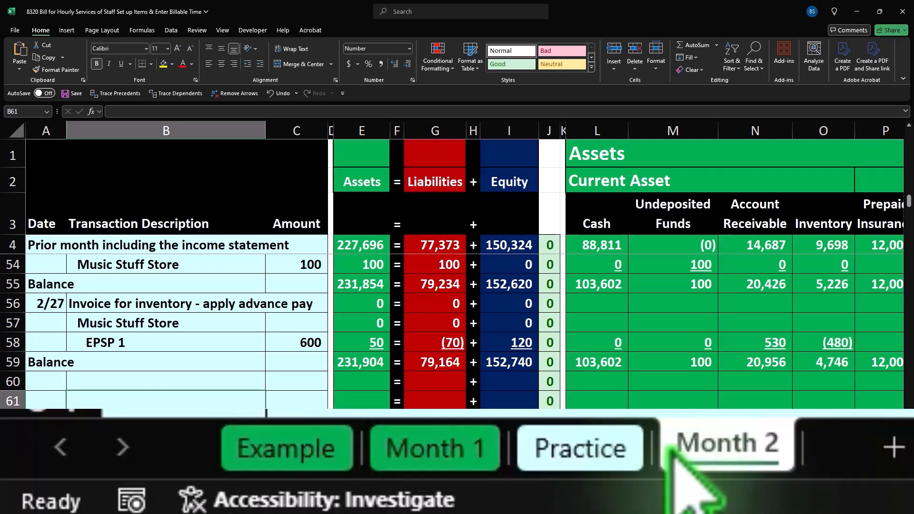
Step: Switch to the Example sheet and select cell B11 in the Balance row
{"action": "left_click", "coordinate": [329, 454]}
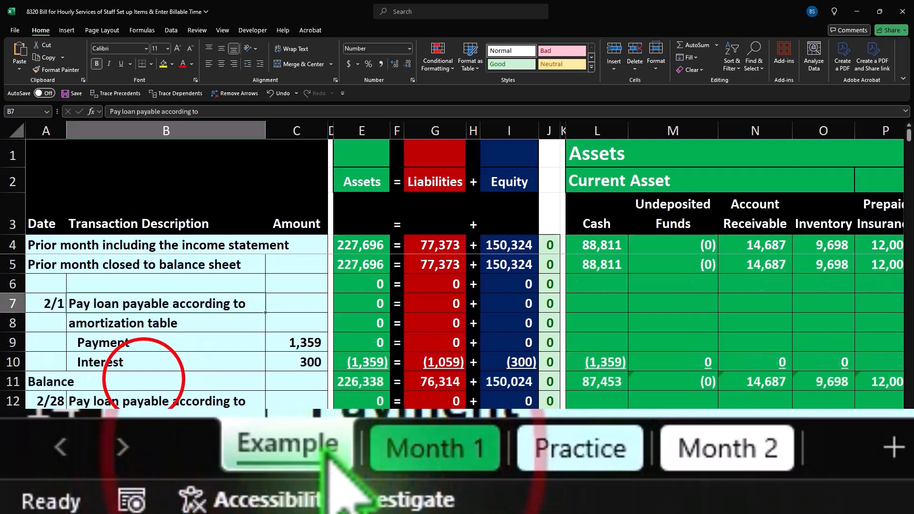
{"action": "left_click", "coordinate": [144, 376]}
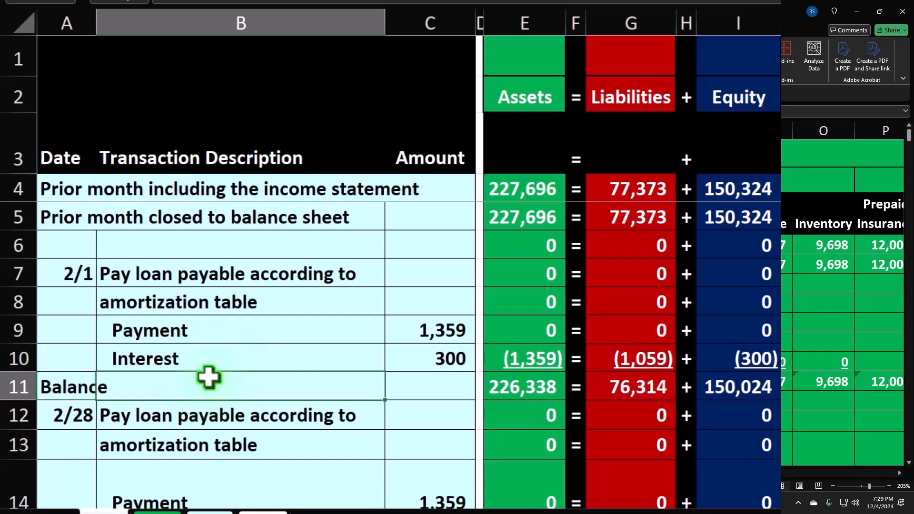
Step: Scroll the Example sheet down to rows 54–63 to show the row 59 balance
{"action": "left_click", "coordinate": [208, 378]}
{"action": "scroll", "coordinate": [208, 377], "scroll_direction": "down", "scroll_amount": 7}
{"action": "scroll", "coordinate": [209, 378], "scroll_direction": "down", "scroll_amount": 11}
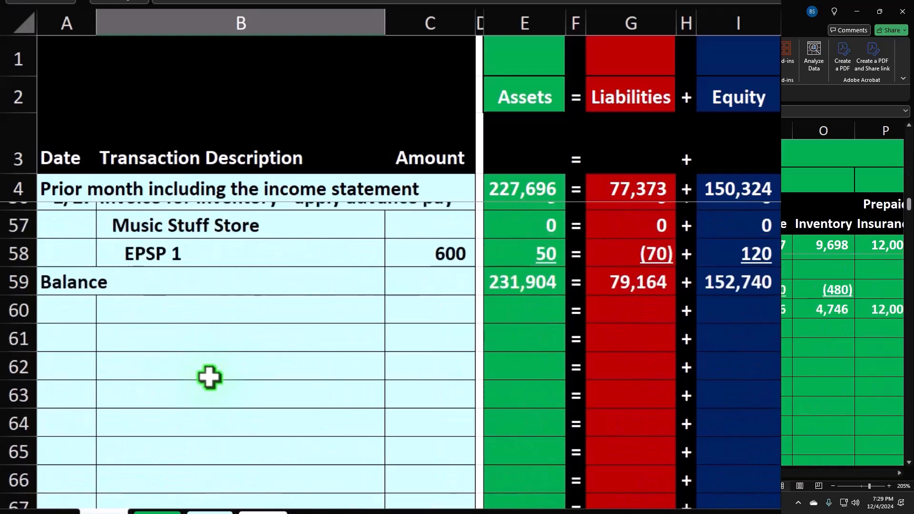
{"action": "scroll", "coordinate": [210, 378], "scroll_direction": "up", "scroll_amount": 1}
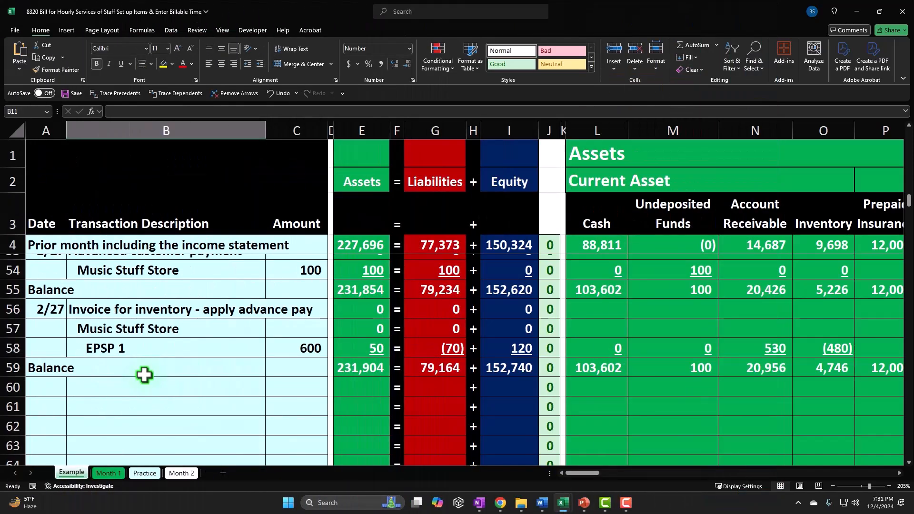
Step: Jump right from F6 past the ledgers and payroll to the time sheets and loan amortization table
{"action": "scroll", "coordinate": [144, 375], "scroll_direction": "up", "scroll_amount": 16}
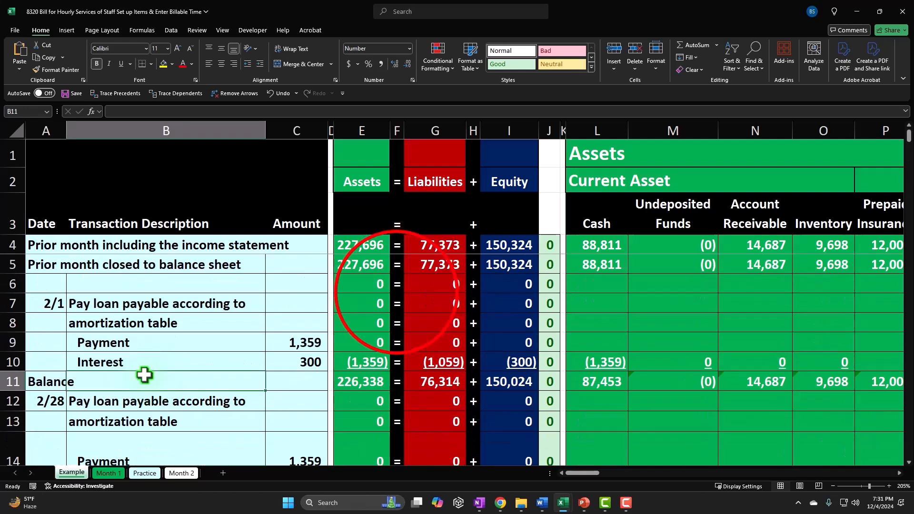
{"action": "left_click", "coordinate": [397, 292]}
{"action": "key", "text": "Right"}
{"action": "key", "text": "Right"}
{"action": "key", "text": "Right"}
{"action": "key", "text": "Right"}
{"action": "key", "text": "Right"}
{"action": "key", "text": "Right"}
{"action": "key", "text": "Right"}
{"action": "key", "text": "Right"}
{"action": "key", "text": "Right"}
{"action": "key", "text": "Right"}
{"action": "key", "text": "Right"}
{"action": "key", "text": "Right"}
{"action": "key", "text": "Right"}
{"action": "key", "text": "Right"}
{"action": "key", "text": "Right"}
{"action": "key", "text": "Right"}
{"action": "key", "text": "Right"}
{"action": "key", "text": "Right"}
{"action": "key", "text": "Right"}
{"action": "key", "text": "Right"}
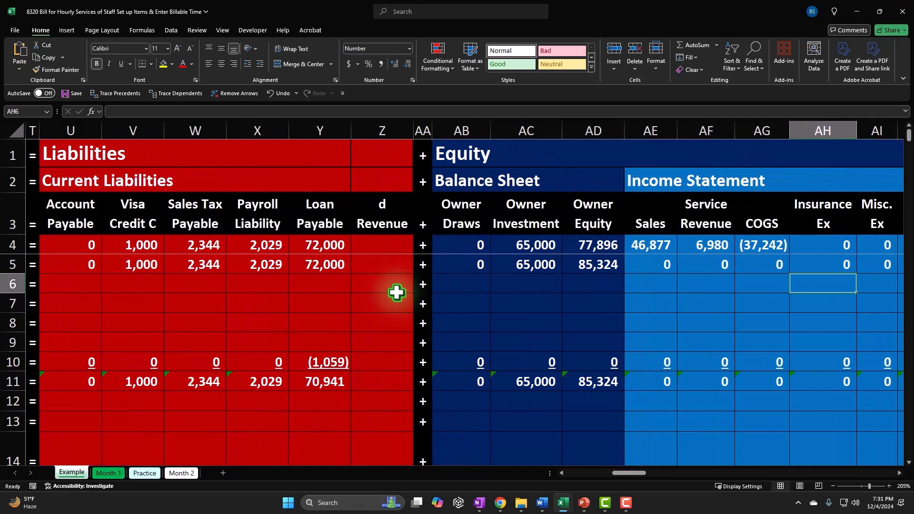
{"action": "key", "text": "Right"}
{"action": "key", "text": "Right"}
{"action": "key", "text": "Right"}
{"action": "key", "text": "Right"}
{"action": "key", "text": "Right"}
{"action": "key", "text": "Right"}
{"action": "key", "text": "Right"}
{"action": "key", "text": "Right"}
{"action": "key", "text": "Right"}
{"action": "key", "text": "Right"}
{"action": "key", "text": "Right"}
{"action": "key", "text": "Right"}
{"action": "key", "text": "Right"}
{"action": "key", "text": "Right"}
{"action": "key", "text": "Right"}
{"action": "key", "text": "Right"}
{"action": "key", "text": "Right"}
{"action": "key", "text": "Right"}
{"action": "key", "text": "Right"}
{"action": "key", "text": "Right"}
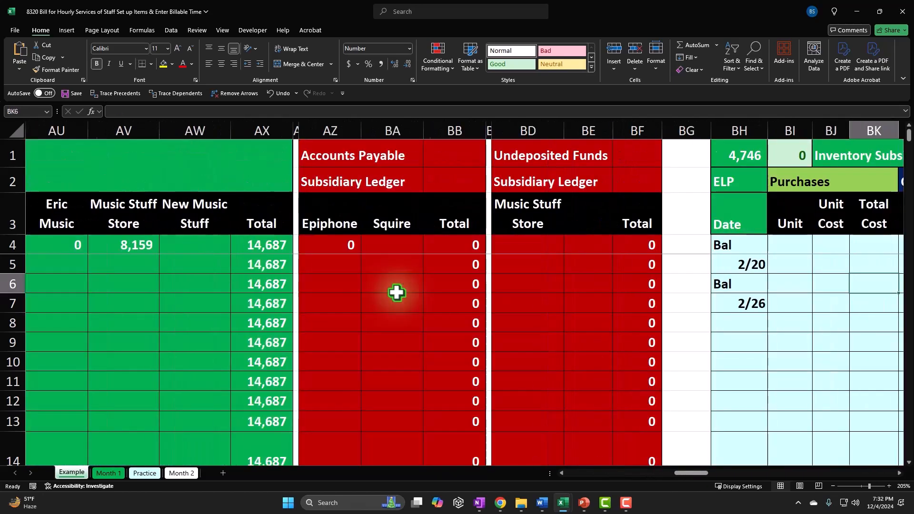
{"action": "key", "text": "Right"}
{"action": "key", "text": "Right"}
{"action": "key", "text": "Right"}
{"action": "key", "text": "Right"}
{"action": "key", "text": "Right"}
{"action": "key", "text": "Right"}
{"action": "key", "text": "Right"}
{"action": "key", "text": "Right"}
{"action": "key", "text": "Right"}
{"action": "key", "text": "Right"}
{"action": "key", "text": "Right"}
{"action": "key", "text": "Right"}
{"action": "key", "text": "Right"}
{"action": "key", "text": "Right"}
{"action": "key", "text": "Right"}
{"action": "key", "text": "Right"}
{"action": "key", "text": "Right"}
{"action": "key", "text": "Right"}
{"action": "key", "text": "Right"}
{"action": "key", "text": "Right"}
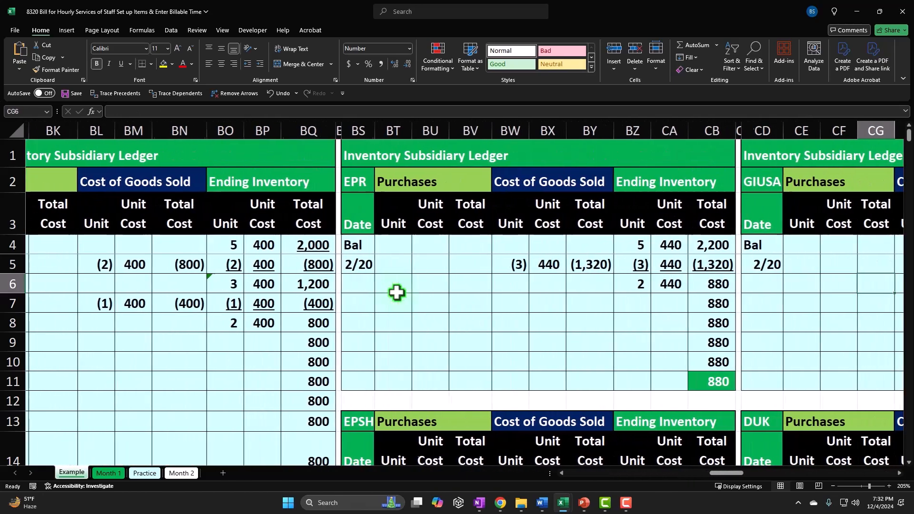
{"action": "key", "text": "Right"}
{"action": "key", "text": "Right"}
{"action": "key", "text": "Right"}
{"action": "key", "text": "Right"}
{"action": "key", "text": "Right"}
{"action": "key", "text": "Right"}
{"action": "key", "text": "Right"}
{"action": "key", "text": "Right"}
{"action": "key", "text": "Right"}
{"action": "key", "text": "Right"}
{"action": "key", "text": "Right"}
{"action": "key", "text": "Right"}
{"action": "key", "text": "Right"}
{"action": "key", "text": "Right"}
{"action": "key", "text": "Right"}
{"action": "key", "text": "Right"}
{"action": "key", "text": "Right"}
{"action": "key", "text": "Right"}
{"action": "key", "text": "Right"}
{"action": "key", "text": "Right"}
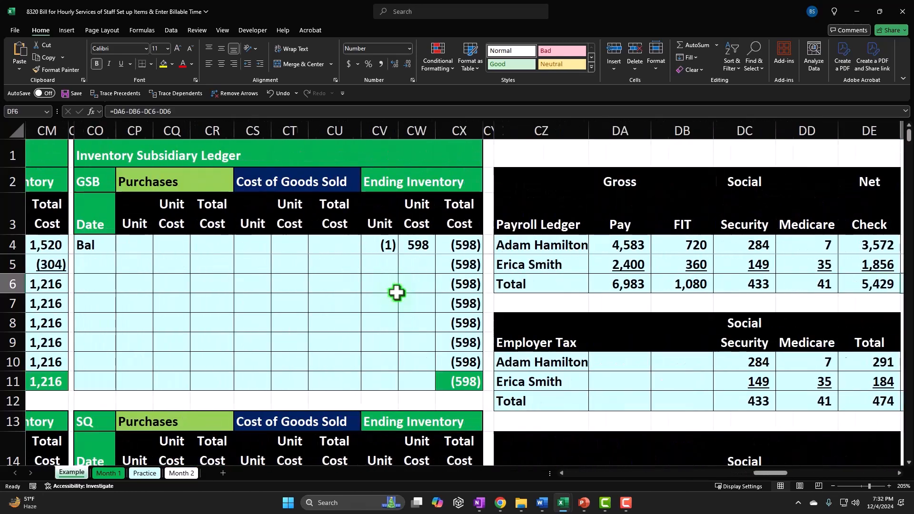
{"action": "key", "text": "Right"}
{"action": "key", "text": "Right"}
{"action": "key", "text": "Right"}
{"action": "key", "text": "Right"}
{"action": "key", "text": "Right"}
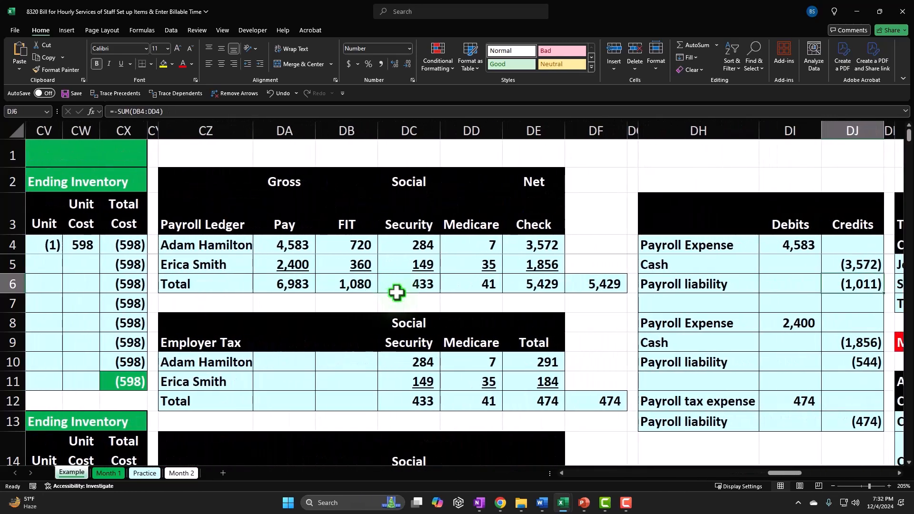
{"action": "key", "text": "Right"}
{"action": "key", "text": "Right"}
{"action": "key", "text": "Right"}
{"action": "key", "text": "Right"}
{"action": "key", "text": "Right"}
{"action": "key", "text": "Right"}
{"action": "key", "text": "Right"}
{"action": "key", "text": "Right"}
{"action": "key", "text": "Right"}
{"action": "key", "text": "Right"}
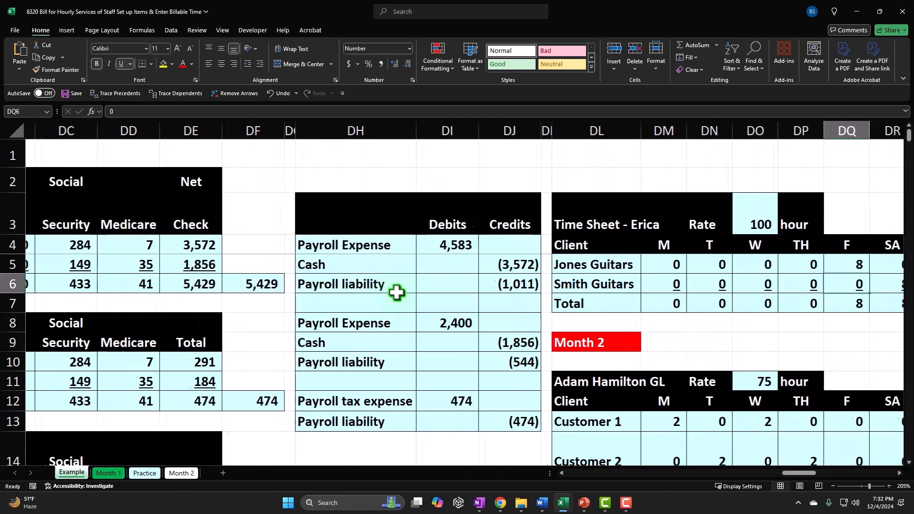
{"action": "key", "text": "Right"}
{"action": "key", "text": "Right"}
{"action": "key", "text": "Right"}
{"action": "key", "text": "Right"}
{"action": "key", "text": "Right"}
{"action": "key", "text": "Right"}
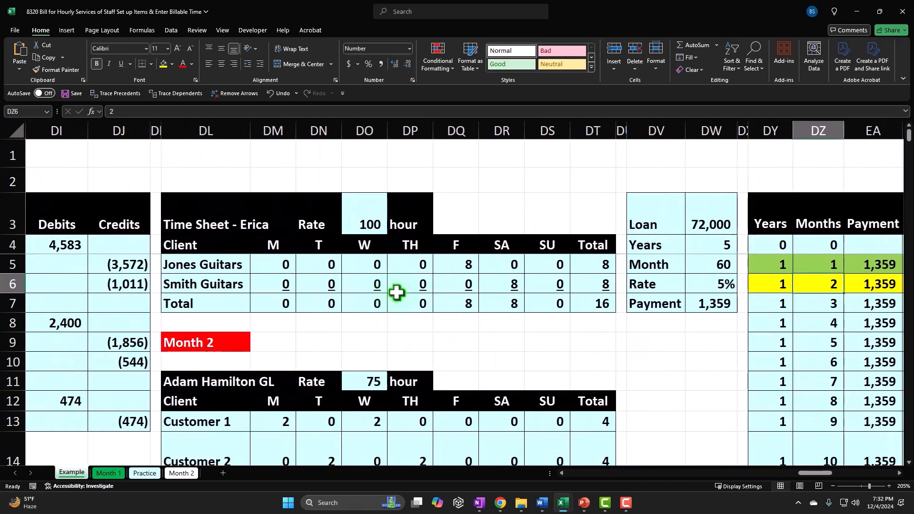
{"action": "left_click", "coordinate": [445, 361]}
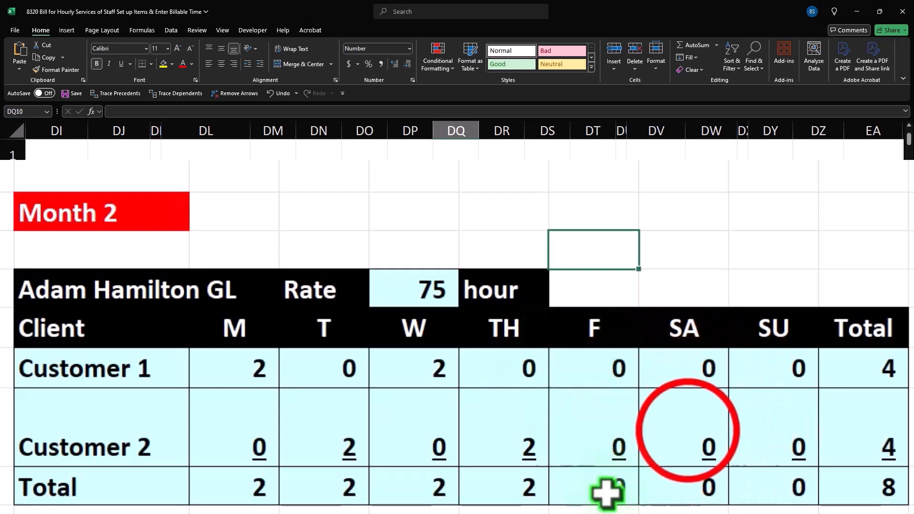
{"action": "left_click", "coordinate": [687, 431]}
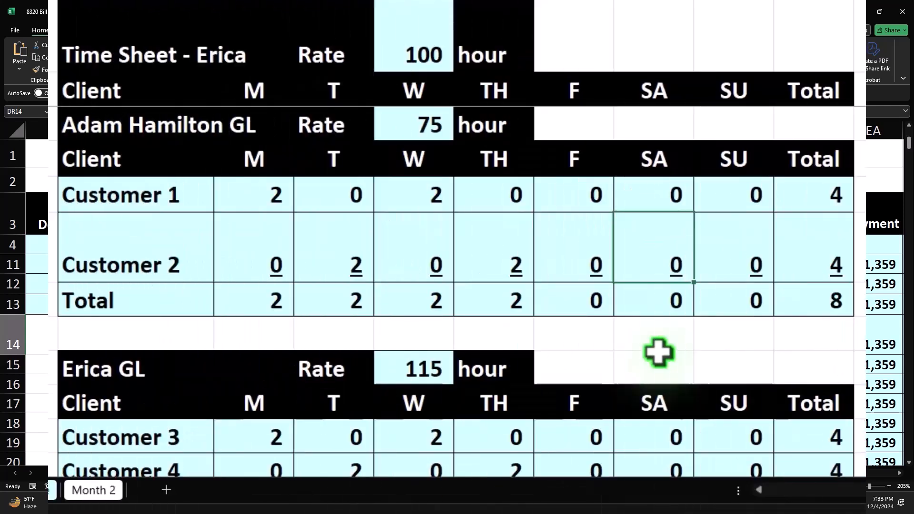
Step: Select the GL time sheet's hours block, the M–SA day headers, name cell and Customer 1 label
{"action": "left_click_drag", "start_coordinate": [112, 128], "coordinate": [804, 308]}
{"action": "left_click", "coordinate": [272, 155]}
{"action": "left_click_drag", "start_coordinate": [272, 156], "coordinate": [690, 167]}
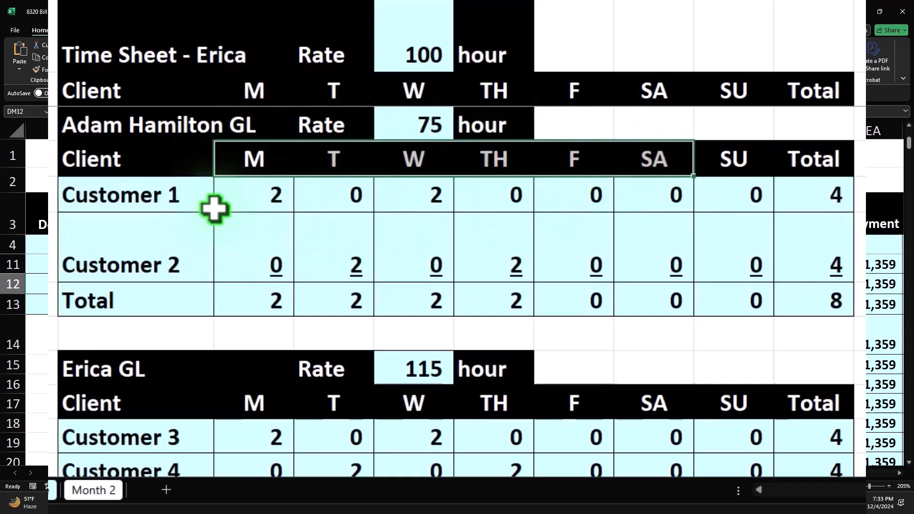
{"action": "left_click", "coordinate": [111, 130]}
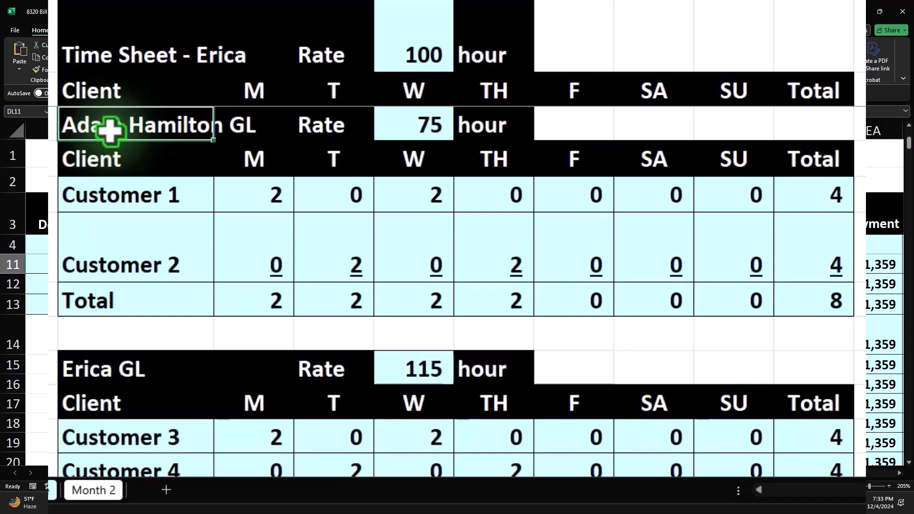
{"action": "left_click", "coordinate": [128, 193]}
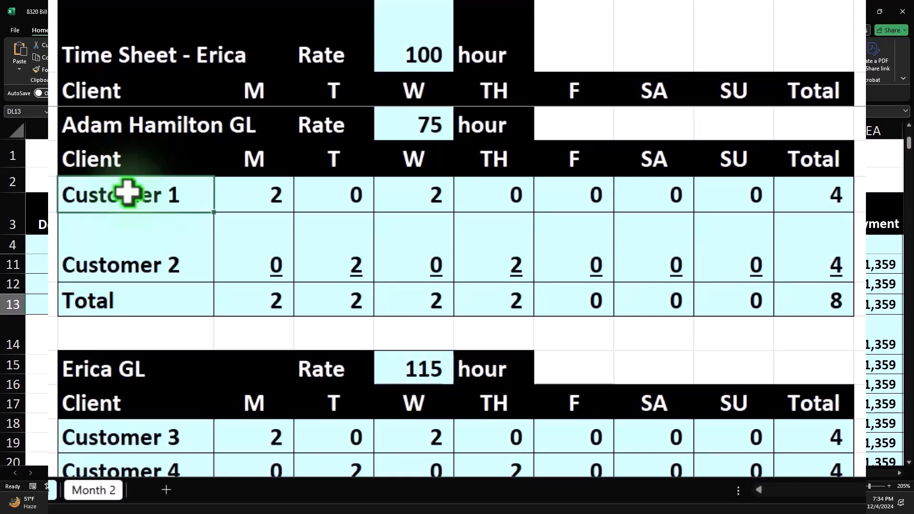
Step: Compare the 75 and 115 hourly rates, then select the first GL timesheet block
{"action": "left_click", "coordinate": [132, 133]}
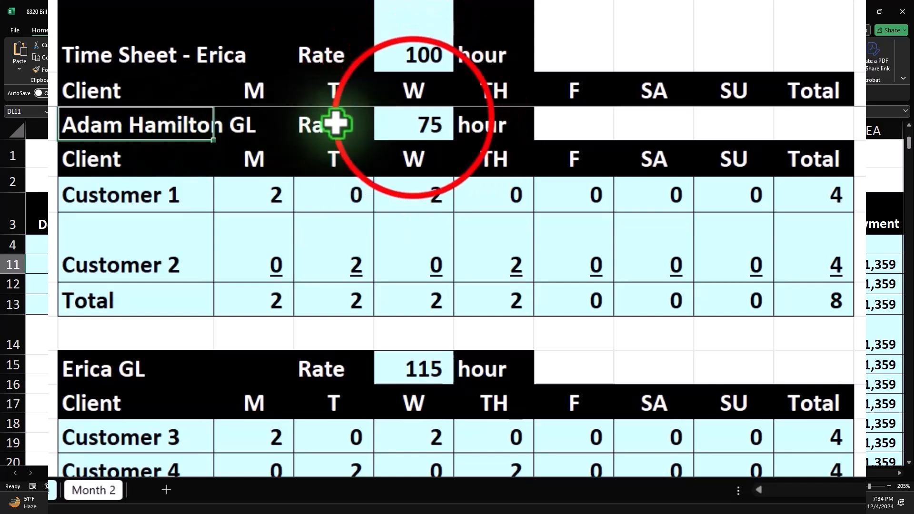
{"action": "left_click", "coordinate": [412, 118]}
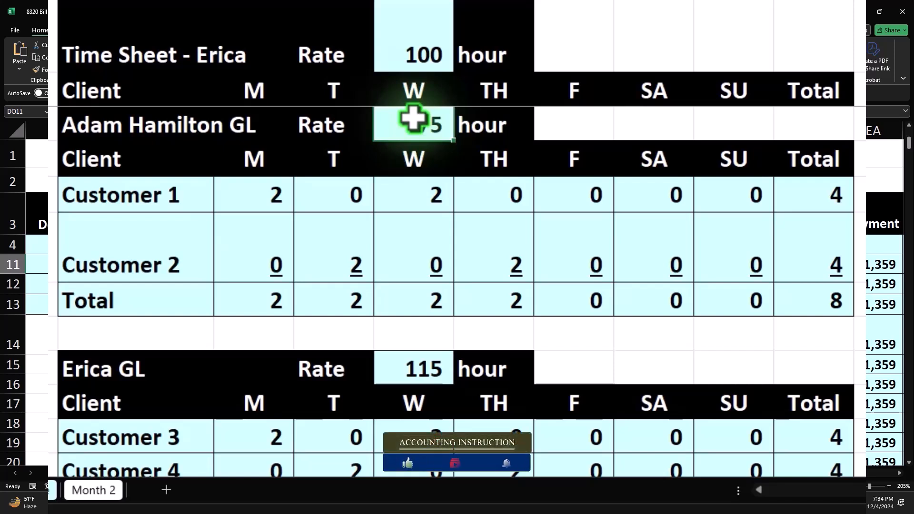
{"action": "left_click", "coordinate": [152, 129]}
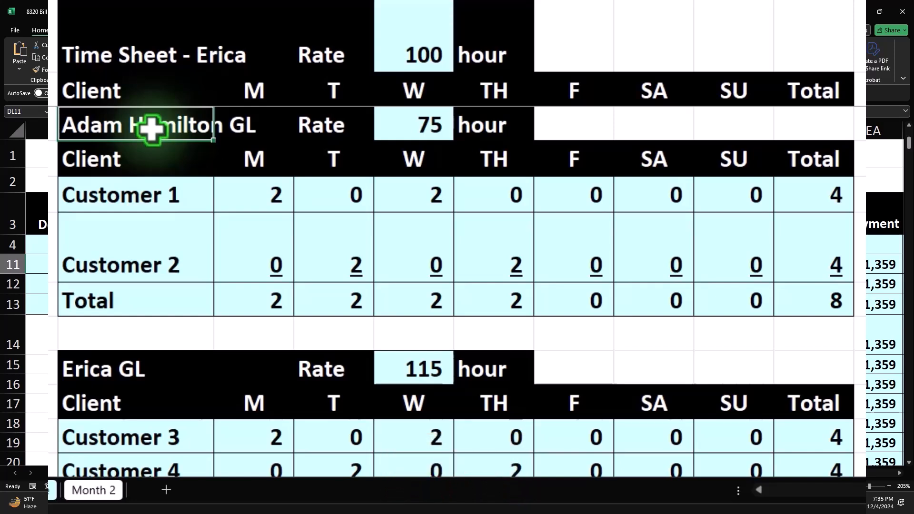
{"action": "left_click", "coordinate": [389, 356]}
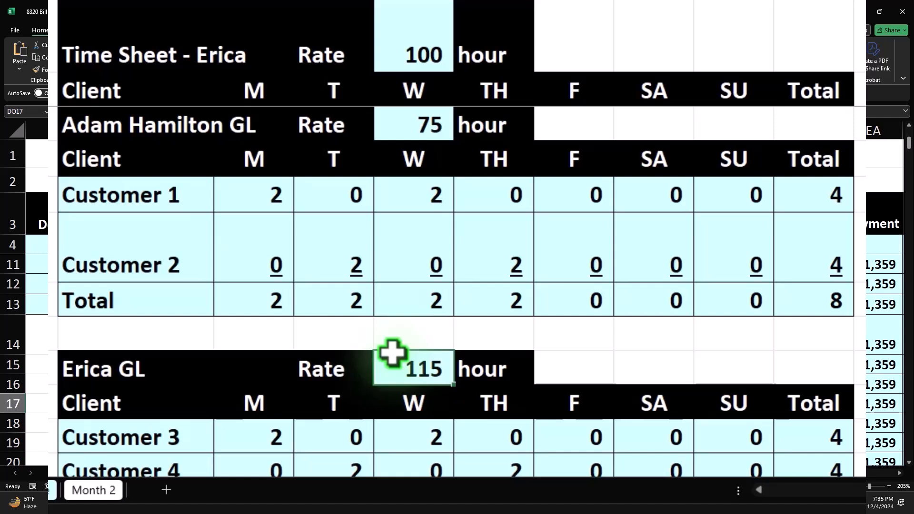
{"action": "left_click", "coordinate": [138, 125]}
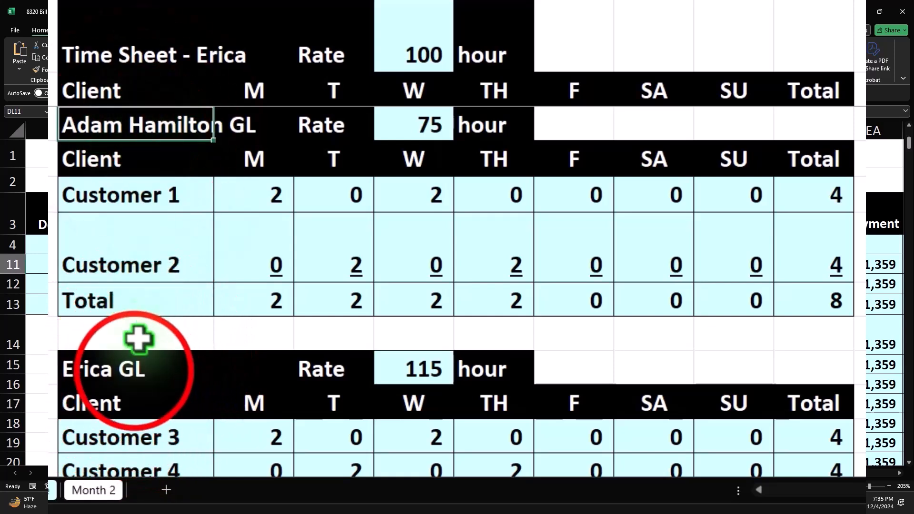
{"action": "left_click", "coordinate": [134, 371]}
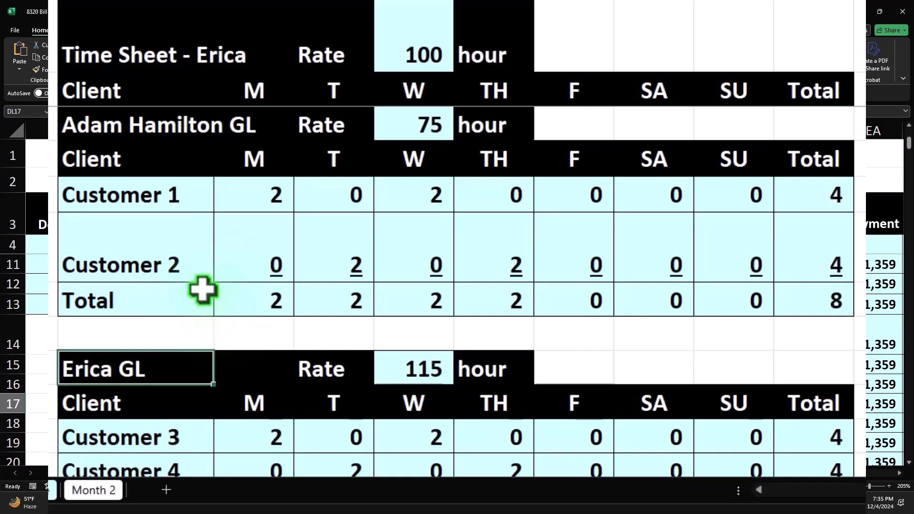
{"action": "left_click_drag", "start_coordinate": [127, 136], "coordinate": [783, 300]}
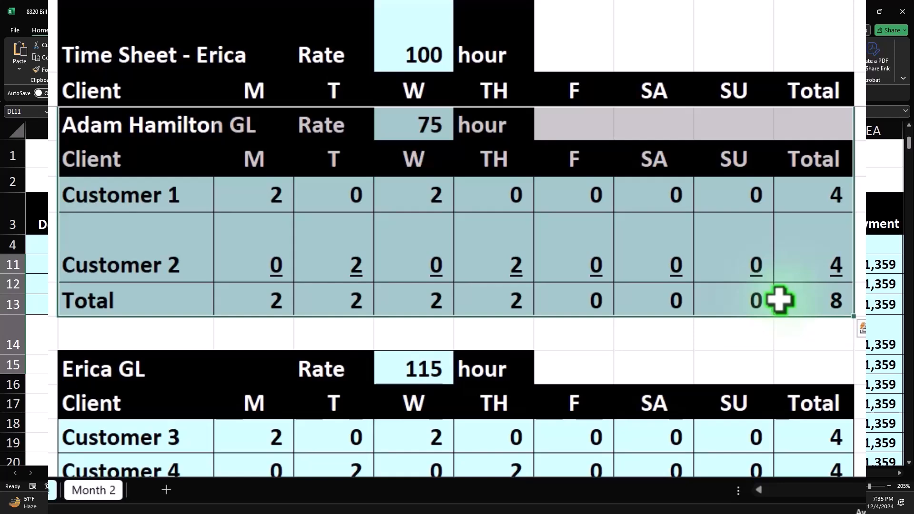
Step: Open the Month 2 sheet and move right along row 5 from C5 to the employee time sheet
{"action": "left_click", "coordinate": [93, 490]}
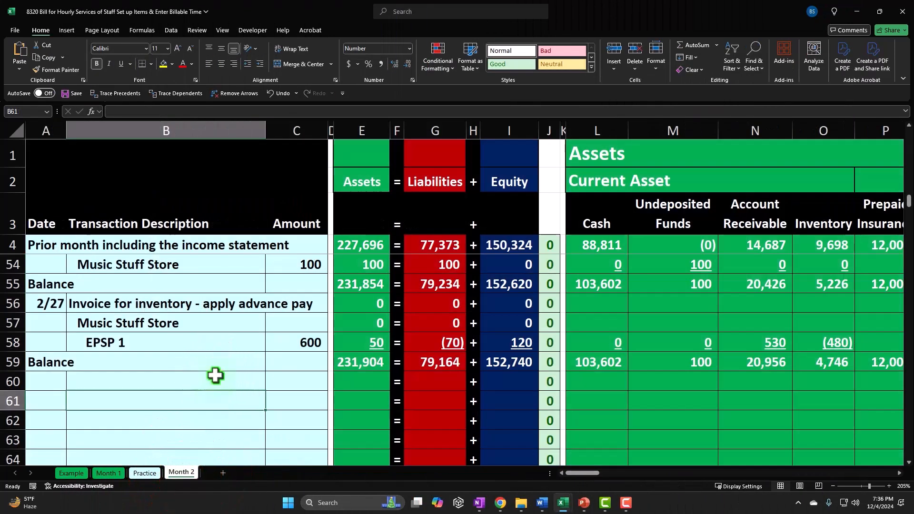
{"action": "left_click", "coordinate": [215, 386]}
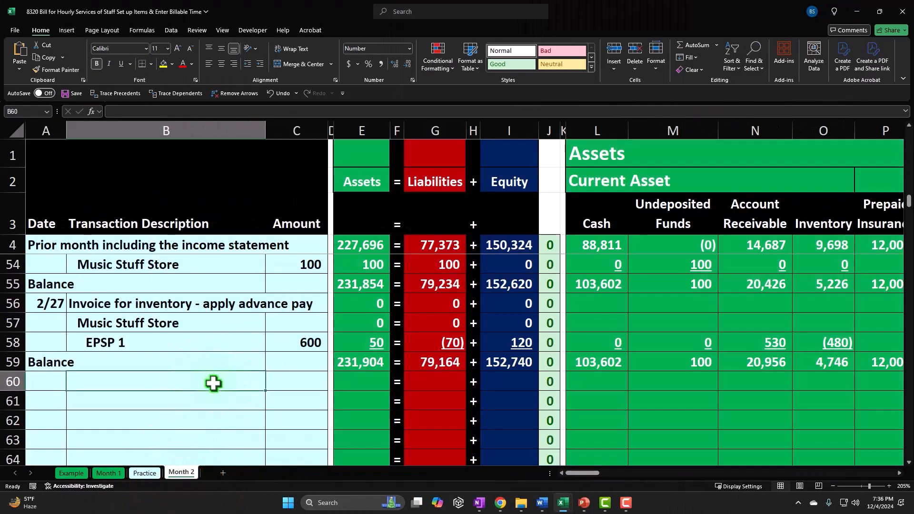
{"action": "scroll", "coordinate": [216, 388], "scroll_direction": "up", "scroll_amount": 15}
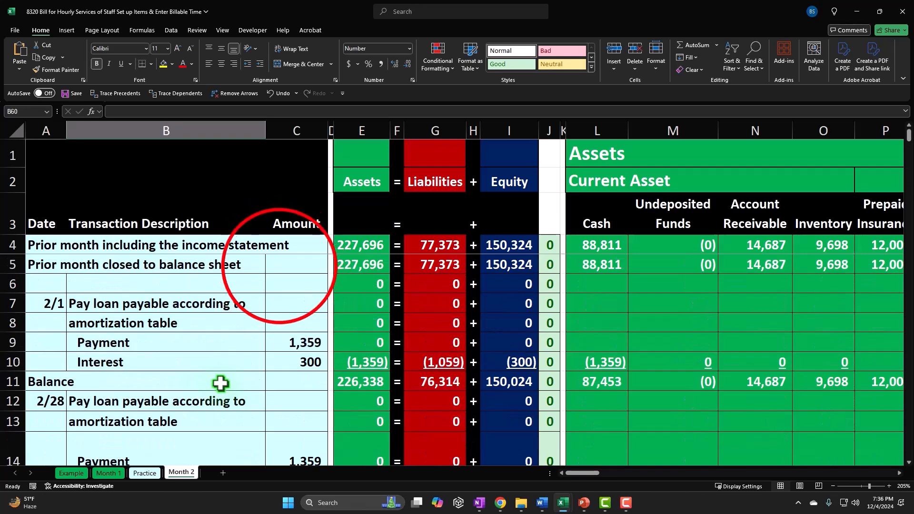
{"action": "left_click", "coordinate": [279, 264]}
{"action": "key", "text": "Right"}
{"action": "key", "text": "Right"}
{"action": "key", "text": "Right"}
{"action": "key", "text": "Right"}
{"action": "key", "text": "Right"}
{"action": "key", "text": "Right"}
{"action": "key", "text": "Right"}
{"action": "key", "text": "Right"}
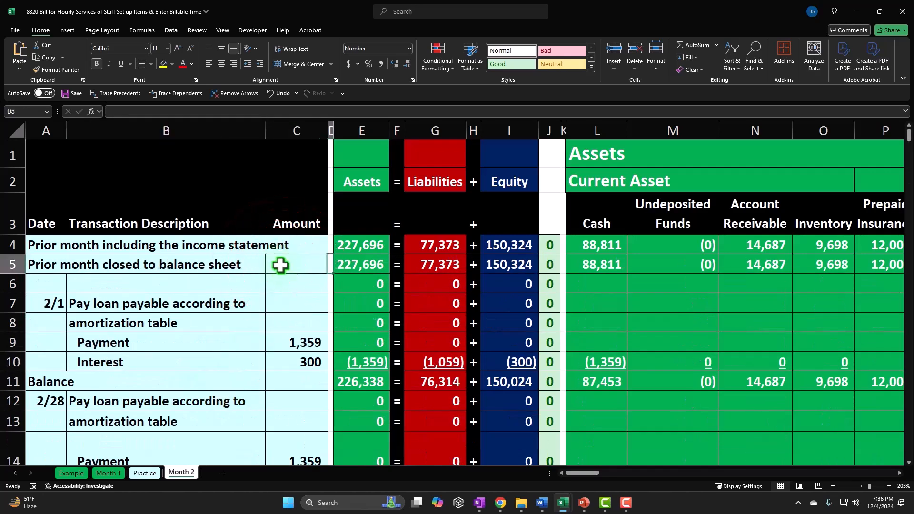
{"action": "key", "text": "Right"}
{"action": "key", "text": "Right"}
{"action": "key", "text": "Right"}
{"action": "key", "text": "Right"}
{"action": "key", "text": "Right"}
{"action": "key", "text": "Right"}
{"action": "key", "text": "Right"}
{"action": "key", "text": "Right"}
{"action": "key", "text": "Right"}
{"action": "key", "text": "Right"}
{"action": "key", "text": "Right"}
{"action": "key", "text": "Right"}
{"action": "key", "text": "Right"}
{"action": "key", "text": "Right"}
{"action": "key", "text": "Right"}
{"action": "key", "text": "Right"}
{"action": "key", "text": "Right"}
{"action": "key", "text": "Right"}
{"action": "key", "text": "Right"}
{"action": "key", "text": "Right"}
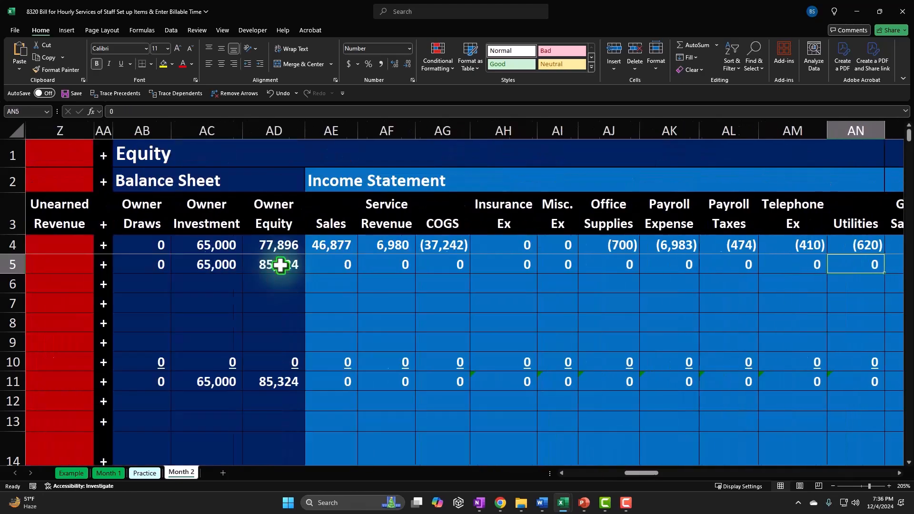
{"action": "key", "text": "Right"}
{"action": "key", "text": "Right"}
{"action": "key", "text": "Right"}
{"action": "key", "text": "Right"}
{"action": "key", "text": "Right"}
{"action": "key", "text": "Right"}
{"action": "key", "text": "Right"}
{"action": "key", "text": "Right"}
{"action": "key", "text": "Right"}
{"action": "key", "text": "Right"}
{"action": "key", "text": "Right"}
{"action": "key", "text": "Right"}
{"action": "key", "text": "Right"}
{"action": "key", "text": "Right"}
{"action": "key", "text": "Right"}
{"action": "key", "text": "Right"}
{"action": "key", "text": "Right"}
{"action": "key", "text": "Right"}
{"action": "key", "text": "Right"}
{"action": "key", "text": "Right"}
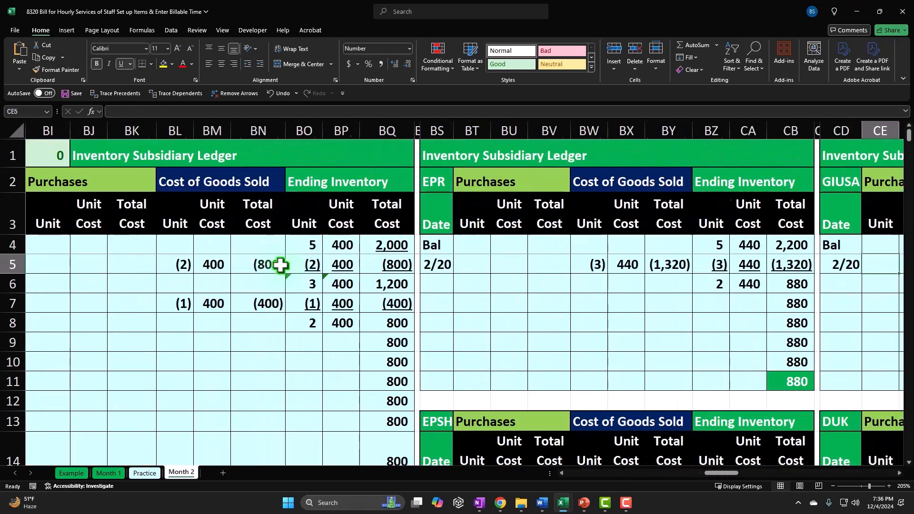
{"action": "key", "text": "Right"}
{"action": "key", "text": "Right"}
{"action": "key", "text": "Right"}
{"action": "key", "text": "Right"}
{"action": "key", "text": "Right"}
{"action": "key", "text": "Right"}
{"action": "key", "text": "Right"}
{"action": "key", "text": "Right"}
{"action": "key", "text": "Right"}
{"action": "key", "text": "Right"}
{"action": "key", "text": "Right"}
{"action": "key", "text": "Right"}
{"action": "key", "text": "Right"}
{"action": "key", "text": "Right"}
{"action": "key", "text": "Right"}
{"action": "key", "text": "Right"}
{"action": "key", "text": "Right"}
{"action": "key", "text": "Right"}
{"action": "key", "text": "Right"}
{"action": "key", "text": "Right"}
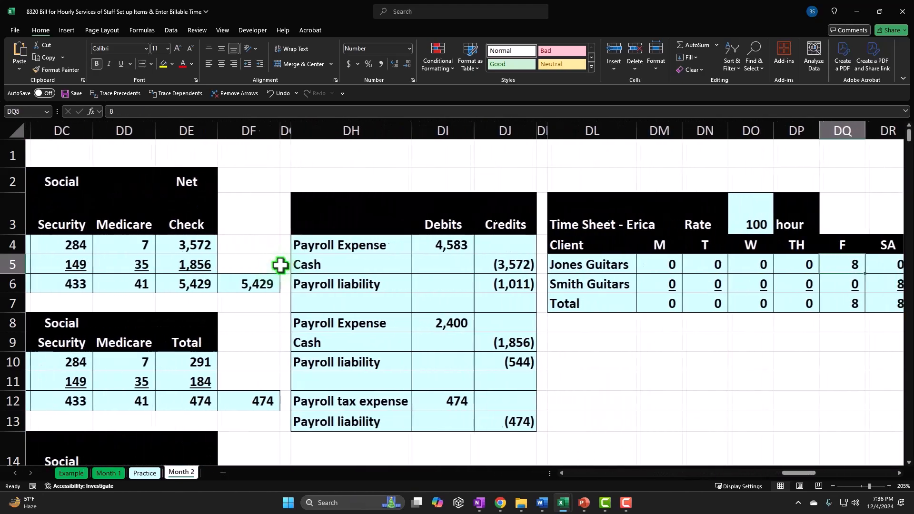
{"action": "key", "text": "Right"}
{"action": "key", "text": "Right"}
{"action": "key", "text": "Right"}
{"action": "key", "text": "Right"}
{"action": "key", "text": "Right"}
{"action": "key", "text": "Right"}
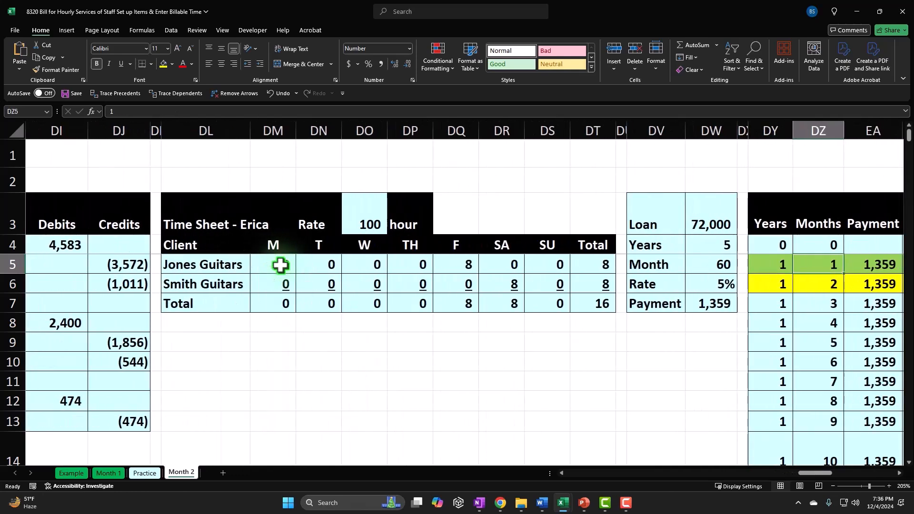
Step: Label the cell above the time sheet 'Month 1' in white text on red fill
{"action": "left_click", "coordinate": [212, 177]}
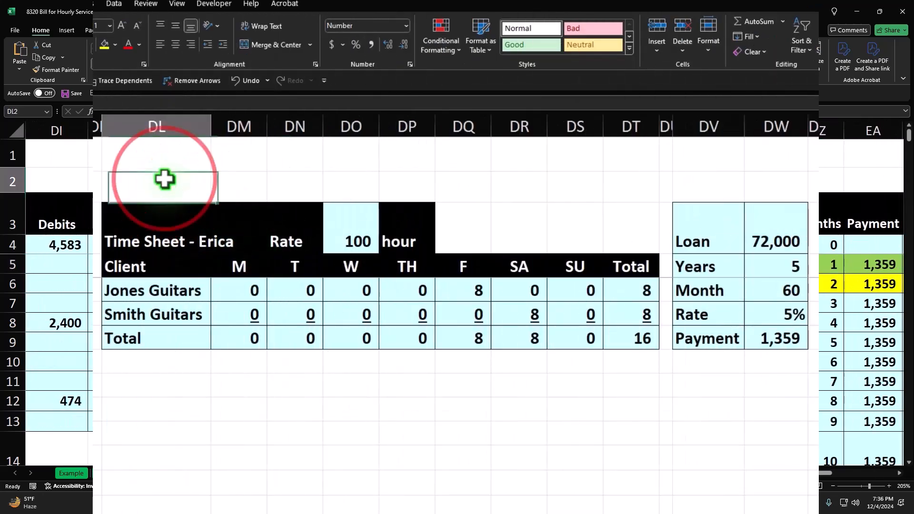
{"action": "type", "text": "MOnt"}
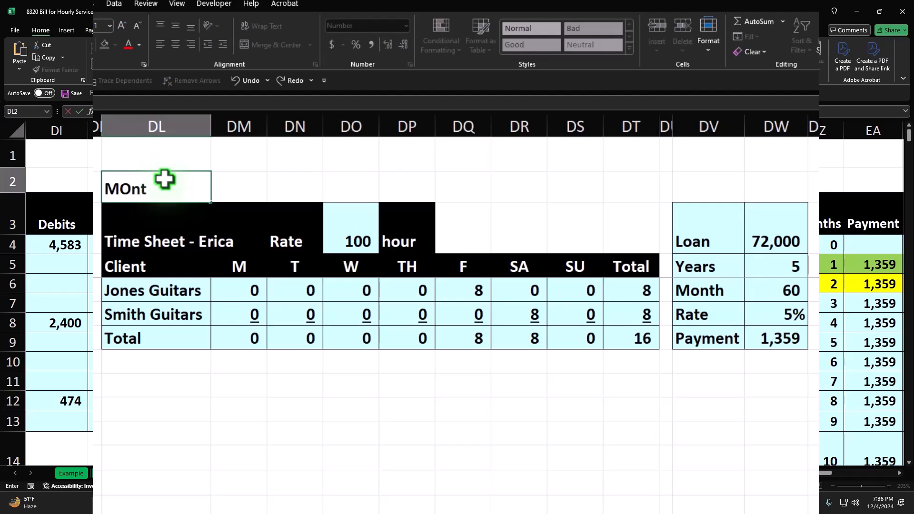
{"action": "key", "text": "BackSpace"}
{"action": "key", "text": "BackSpace"}
{"action": "key", "text": "BackSpace"}
{"action": "type", "text": "onths"}
{"action": "key", "text": "BackSpace"}
{"action": "type", "text": "1"}
{"action": "key", "text": "Return"}
{"action": "left_click", "coordinate": [163, 179]}
{"action": "left_click", "coordinate": [116, 44]}
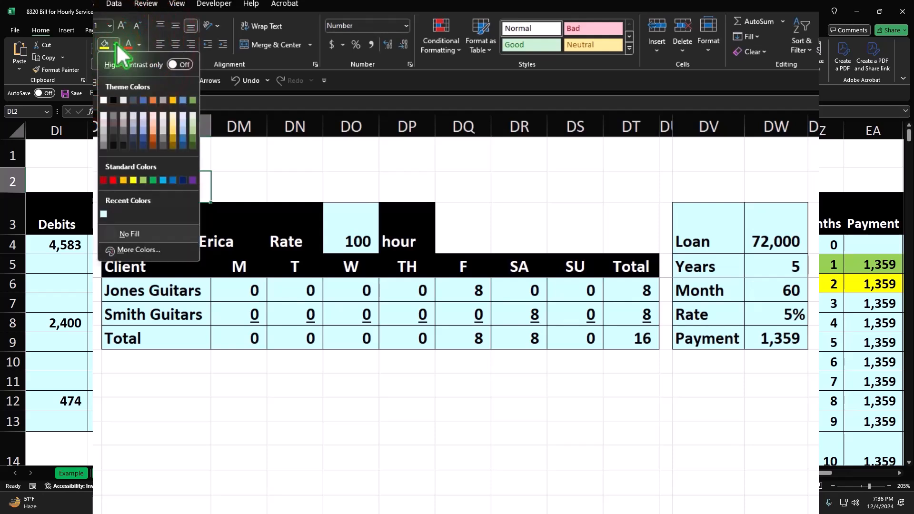
{"action": "left_click", "coordinate": [113, 180]}
{"action": "left_click", "coordinate": [139, 44]}
{"action": "left_click", "coordinate": [138, 118]}
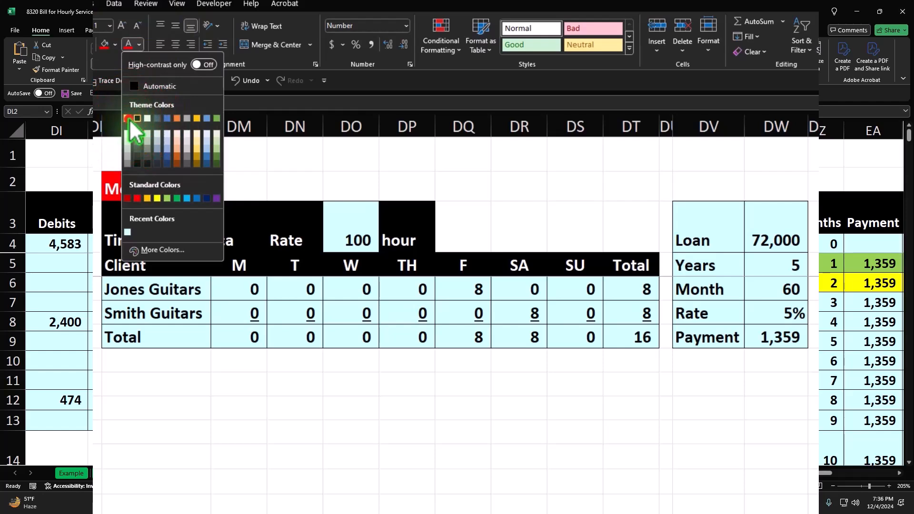
Step: Add 'Month 2' in DL11, move 'Month 1' up to DL1, and format Month 2 white on red
{"action": "left_click", "coordinate": [127, 119]}
{"action": "left_click", "coordinate": [158, 390]}
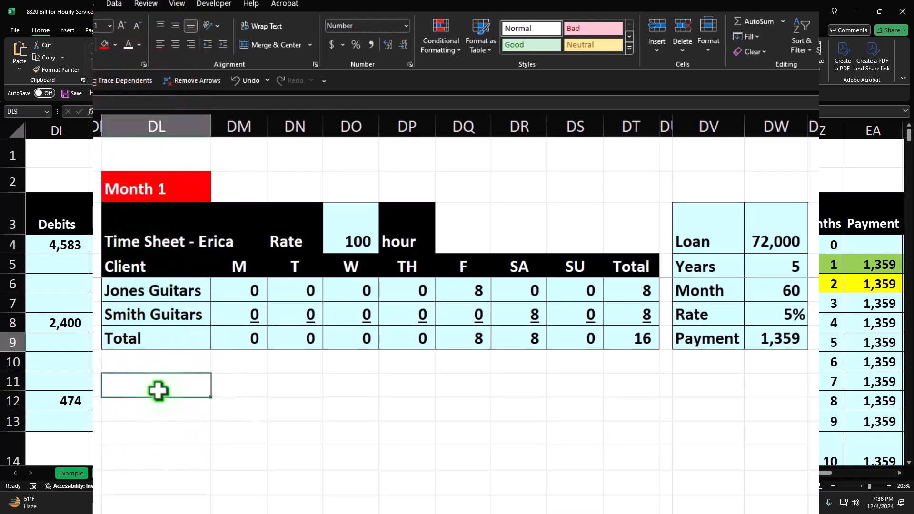
{"action": "type", "text": "Month"}
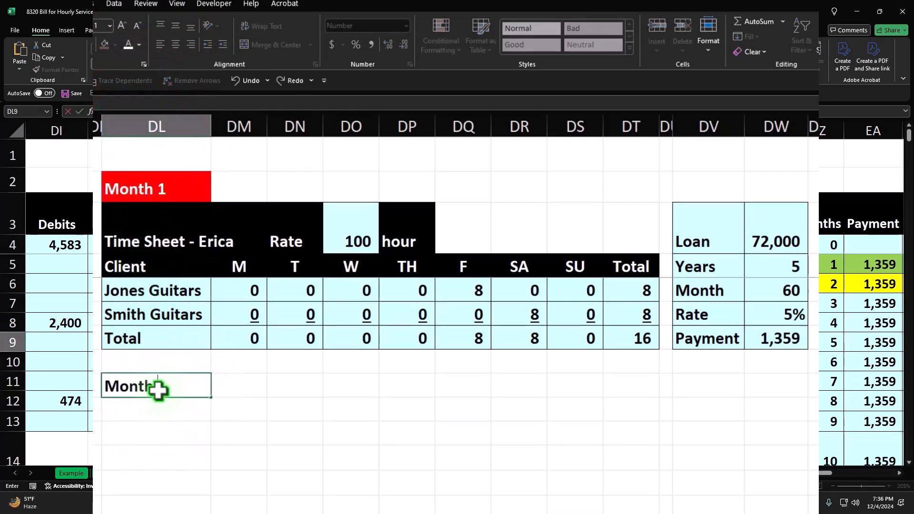
{"action": "type", "text": " 2"}
{"action": "key", "text": "Return"}
{"action": "left_click", "coordinate": [147, 179]}
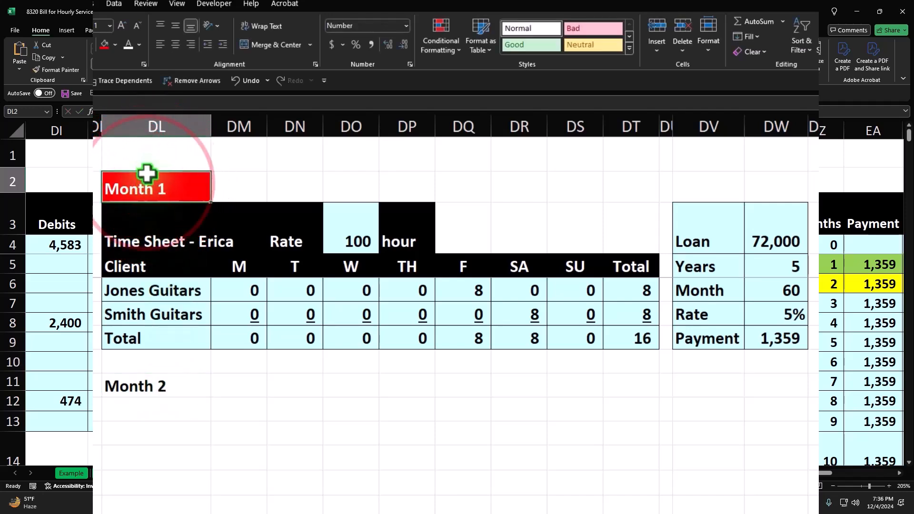
{"action": "left_click_drag", "start_coordinate": [147, 171], "coordinate": [148, 156]}
{"action": "left_click", "coordinate": [185, 387]}
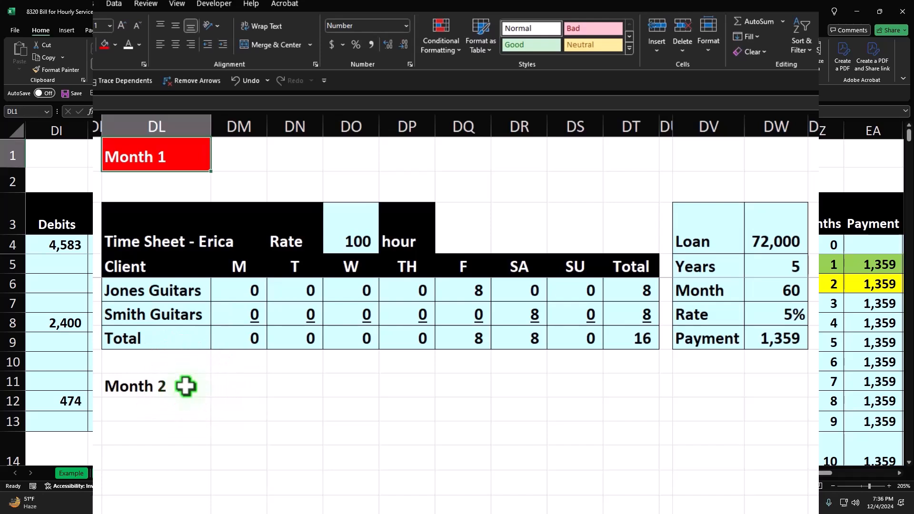
{"action": "left_click", "coordinate": [105, 44]}
{"action": "left_click", "coordinate": [128, 44]}
{"action": "left_click", "coordinate": [141, 425]}
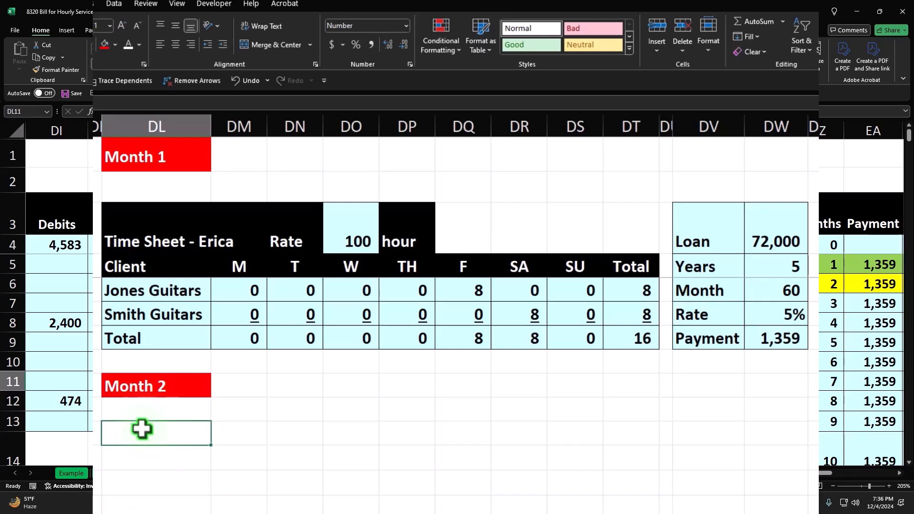
Step: Copy the time sheet table DL3:DT7 and paste it with formatting beneath the Month 2 label
{"action": "left_click", "coordinate": [143, 242]}
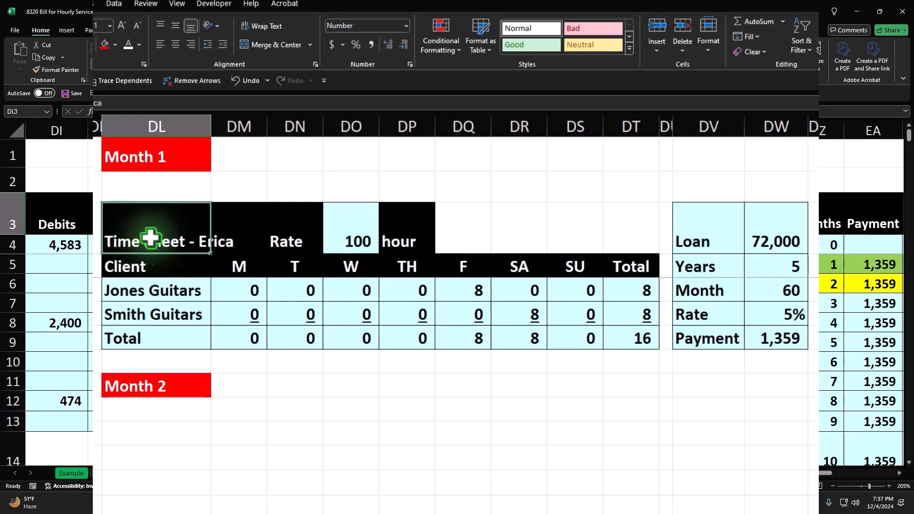
{"action": "left_click", "coordinate": [163, 228]}
{"action": "left_click_drag", "start_coordinate": [164, 228], "coordinate": [612, 339]}
{"action": "key", "text": "ctrl+c"}
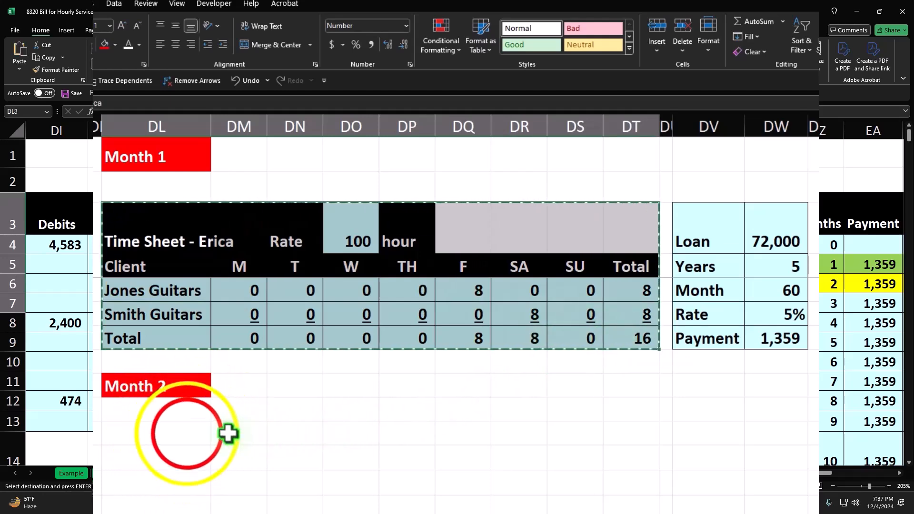
{"action": "left_click", "coordinate": [188, 432]}
{"action": "right_click", "coordinate": [188, 433]}
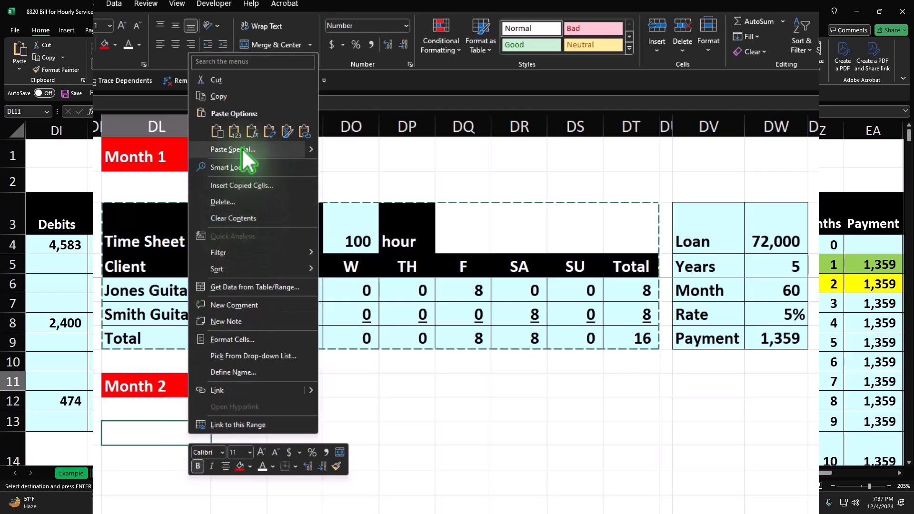
{"action": "left_click", "coordinate": [244, 136]}
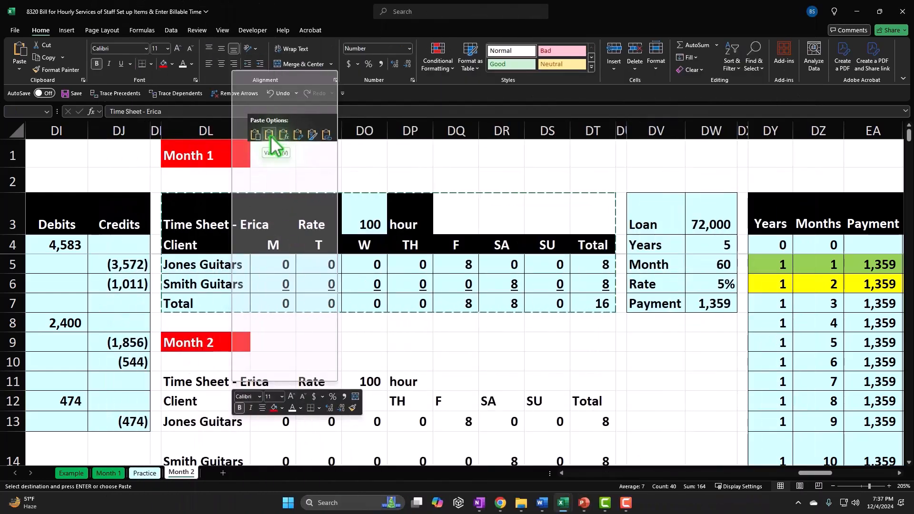
{"action": "left_click", "coordinate": [258, 138]}
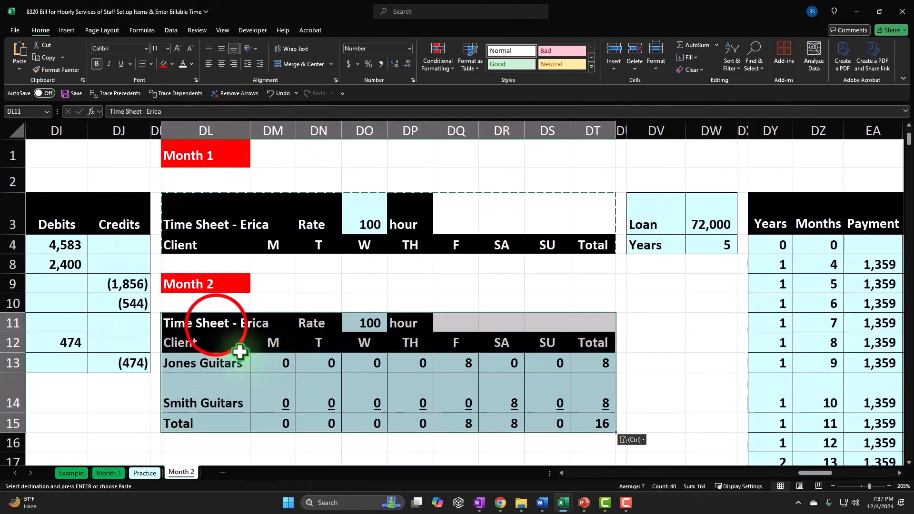
{"action": "left_click", "coordinate": [222, 322]}
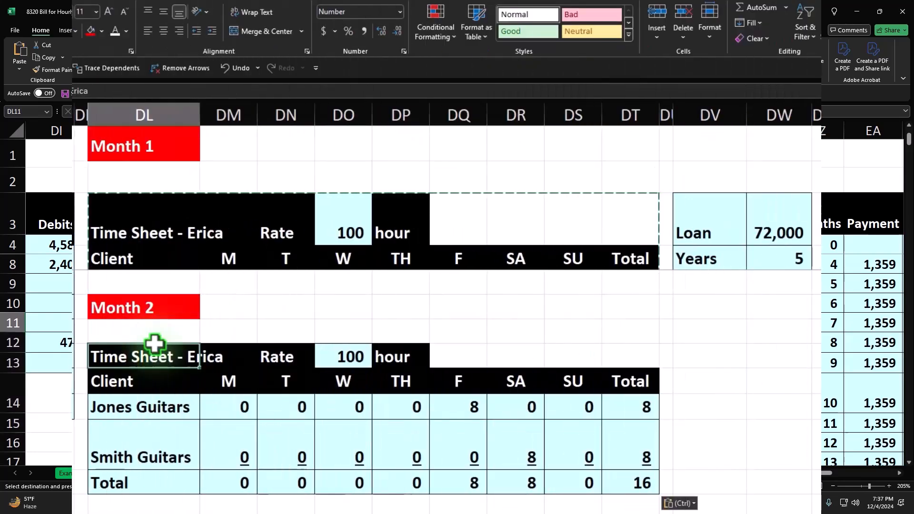
Step: Retitle the copied time sheet with the second employee's name followed by 'GL'
{"action": "type", "text": "Adam"}
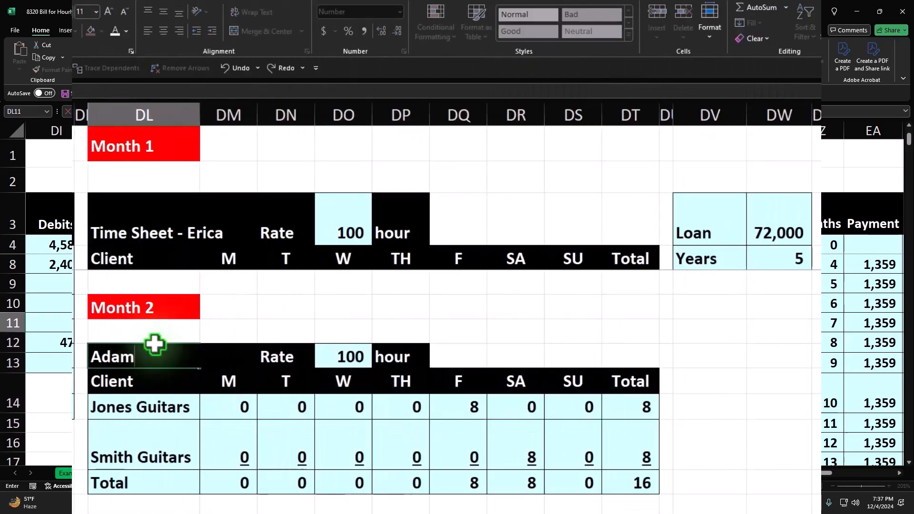
{"action": "type", "text": " Hamilton"}
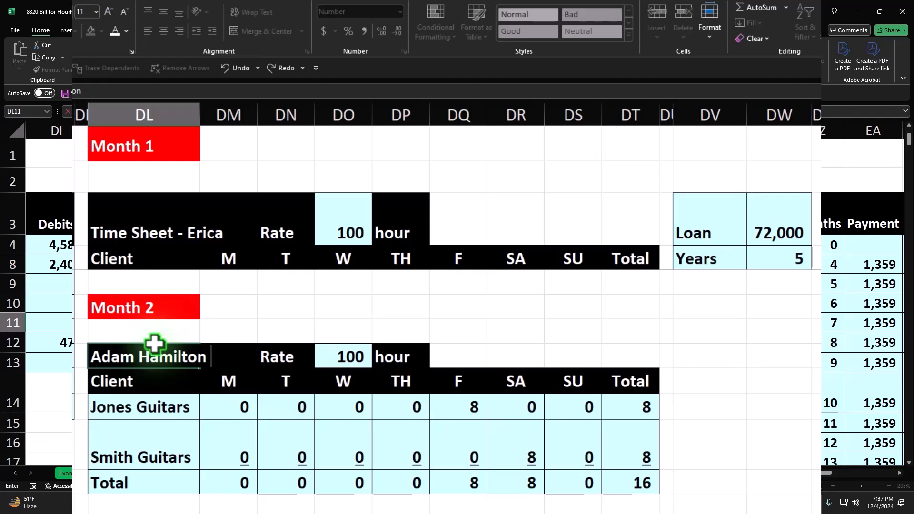
{"action": "type", "text": "GL"}
{"action": "key", "text": "Return"}
{"action": "key", "text": "Up"}
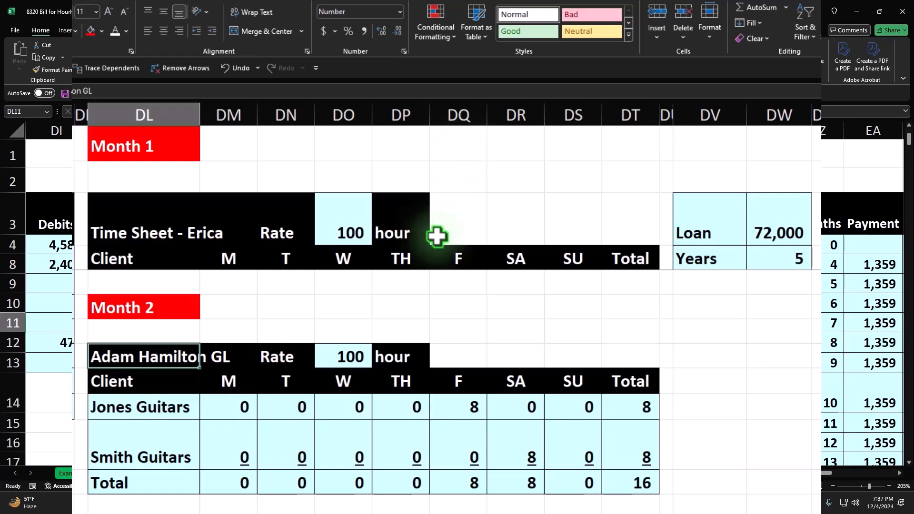
{"action": "scroll", "coordinate": [435, 235], "scroll_direction": "up", "scroll_amount": 1}
{"action": "scroll", "coordinate": [435, 319], "scroll_direction": "down", "scroll_amount": 1}
{"action": "scroll", "coordinate": [435, 316], "scroll_direction": "up", "scroll_amount": 2}
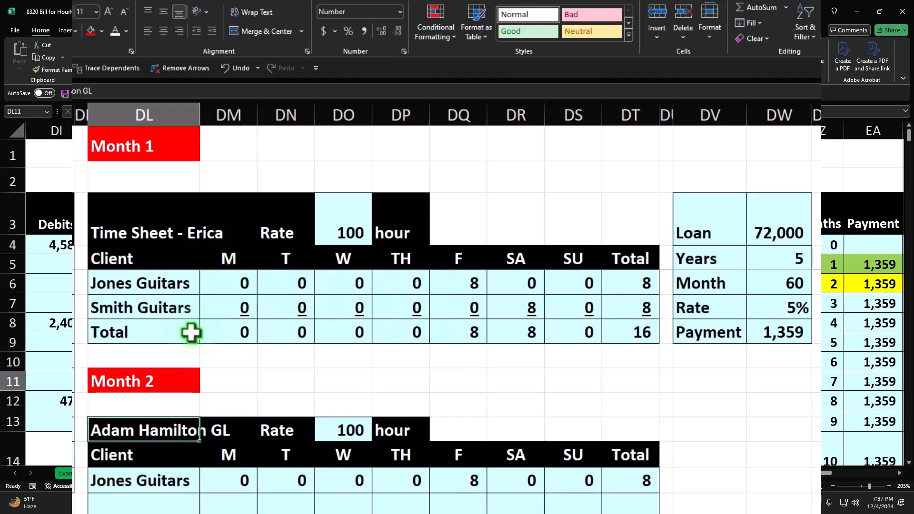
{"action": "scroll", "coordinate": [189, 330], "scroll_direction": "down", "scroll_amount": 1}
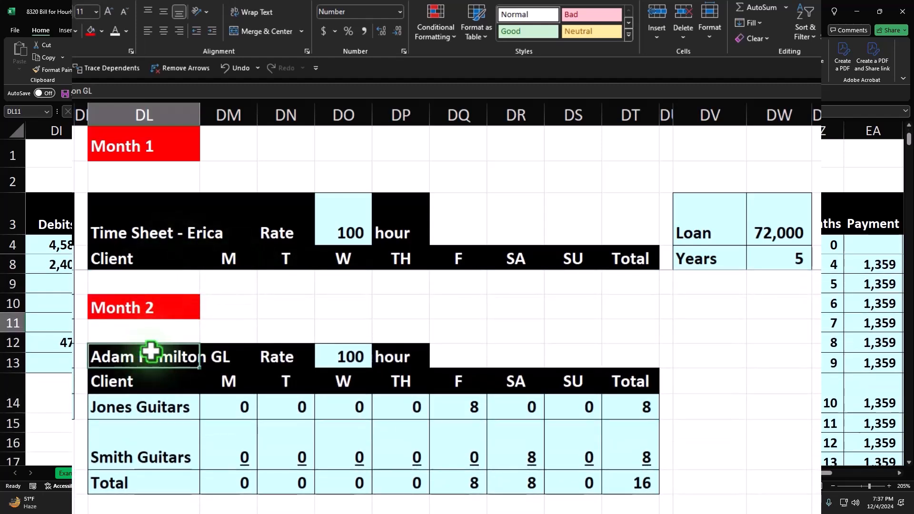
Step: Unfreeze all panes from the View tab's Freeze Panes menu
{"action": "left_click", "coordinate": [169, 2]}
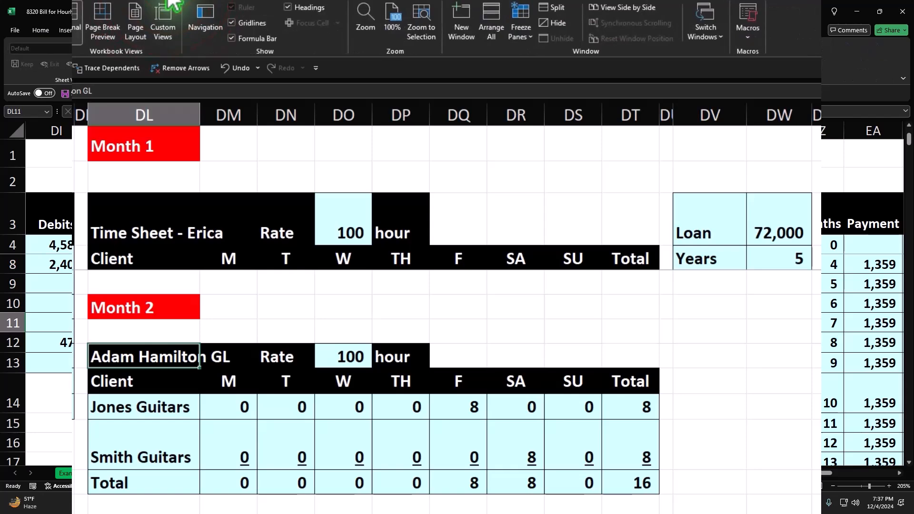
{"action": "left_click", "coordinate": [521, 32]}
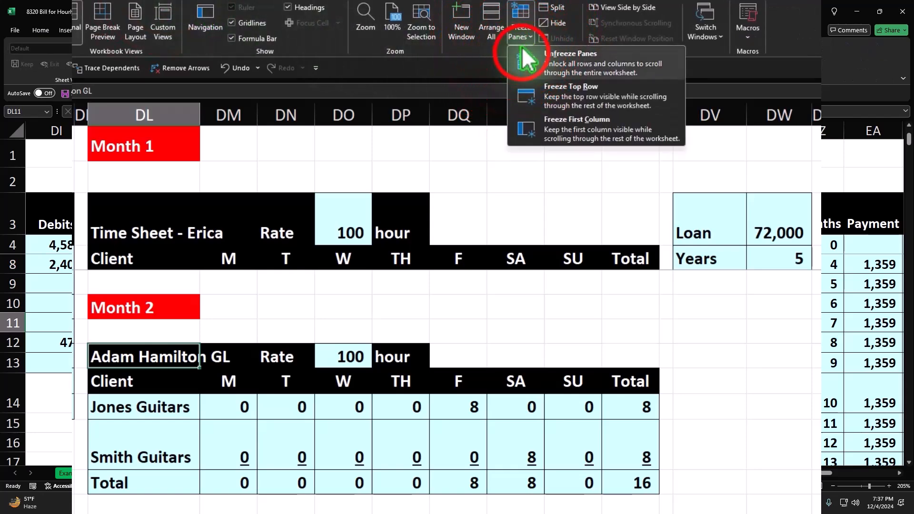
{"action": "left_click", "coordinate": [526, 59]}
{"action": "left_click", "coordinate": [431, 347]}
Step: Clear the M–SU hours for Jones Guitars and Smith Guitars in the Month 2 table
{"action": "scroll", "coordinate": [431, 352], "scroll_direction": "down", "scroll_amount": 1}
{"action": "scroll", "coordinate": [431, 352], "scroll_direction": "down", "scroll_amount": 2}
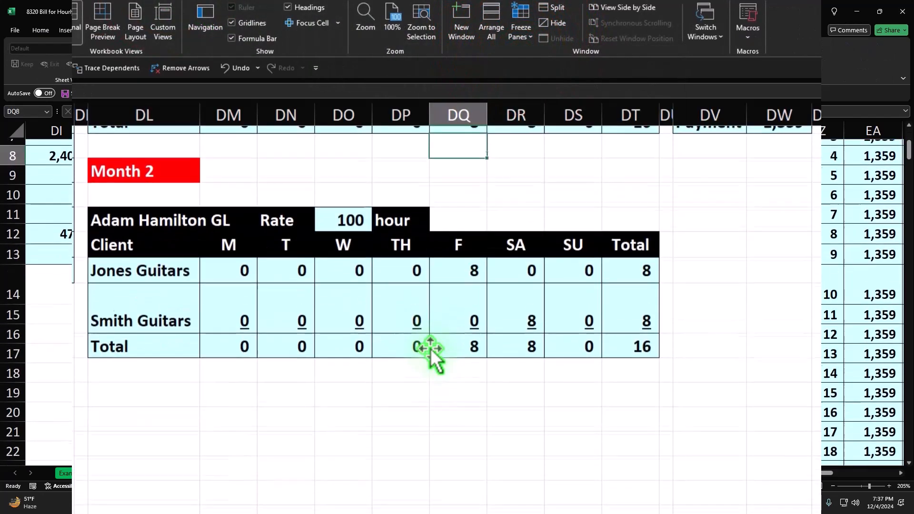
{"action": "left_click_drag", "start_coordinate": [236, 252], "coordinate": [552, 288]}
{"action": "key", "text": "Delete"}
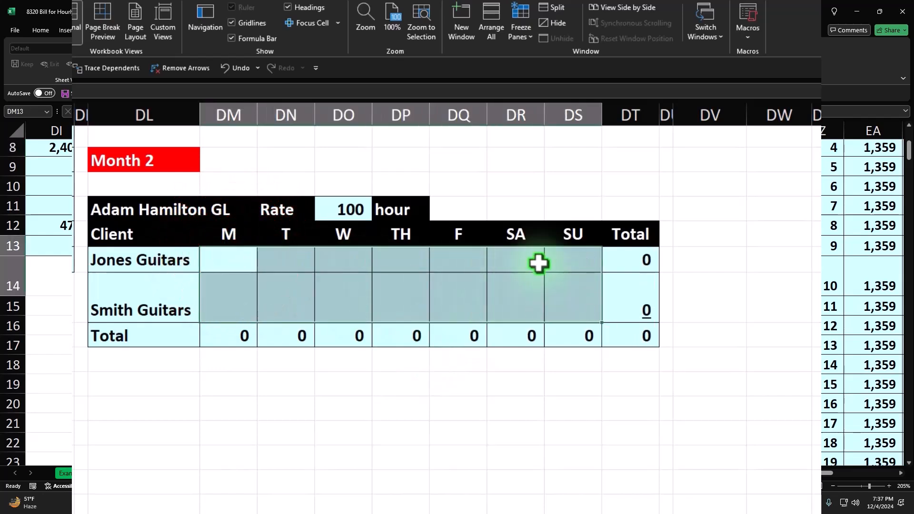
{"action": "key", "text": "Up"}
{"action": "key", "text": "Down"}
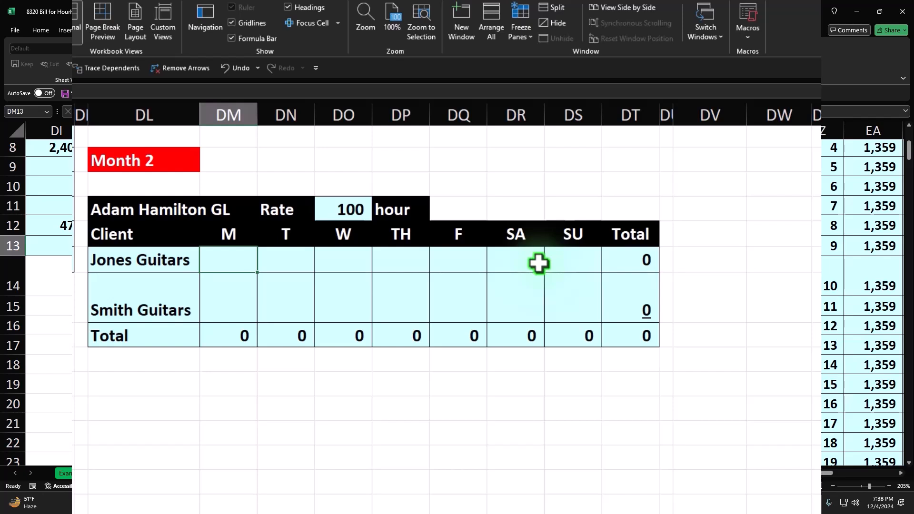
Step: Delete both client names and enter 'Customer 1' in the first client row
{"action": "key", "text": "Left"}
{"action": "key", "text": "Delete"}
{"action": "key", "text": "Down"}
{"action": "key", "text": "Delete"}
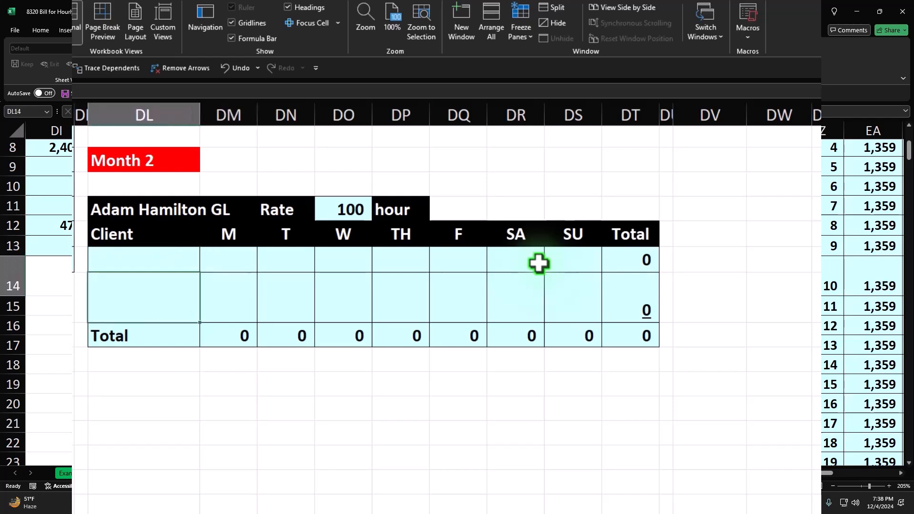
{"action": "key", "text": "Up"}
{"action": "type", "text": "Cus"}
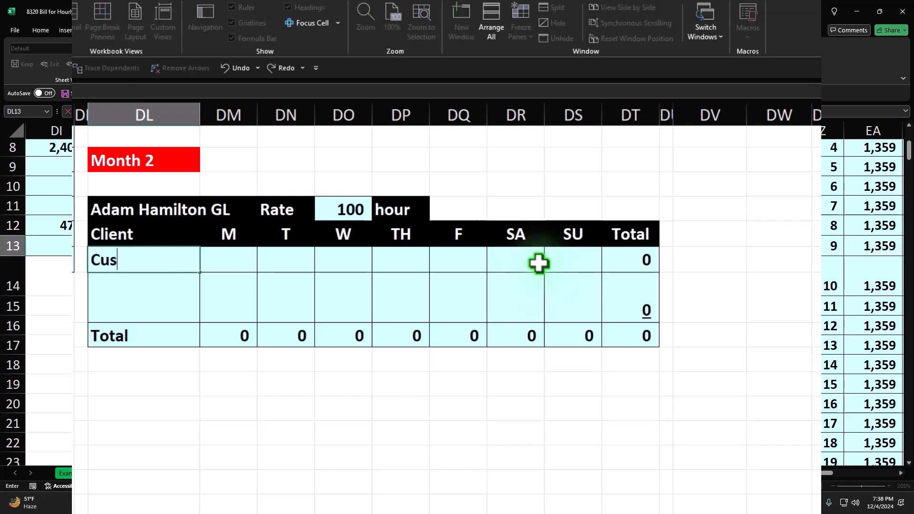
{"action": "type", "text": "tomer 1"}
{"action": "key", "text": "Right"}
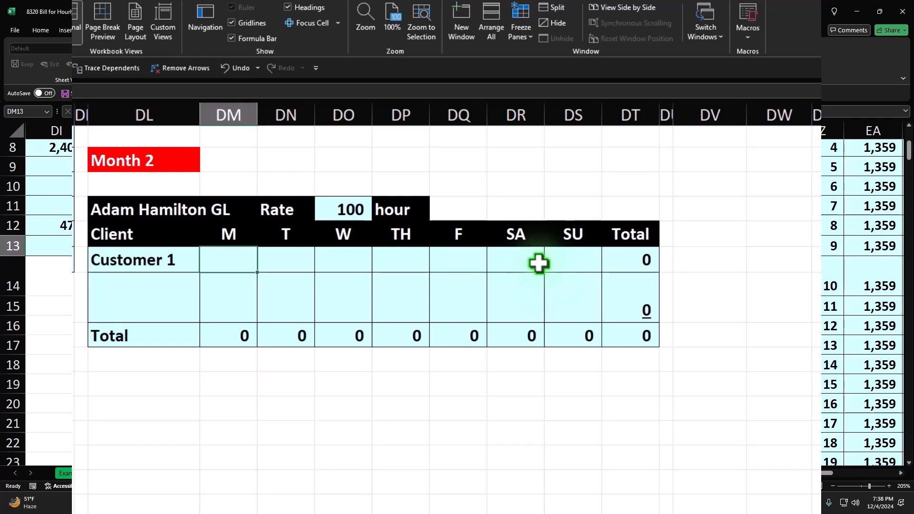
Step: Enter 2 hours for Customer 1 on Monday and Wednesday
{"action": "type", "text": "2"}
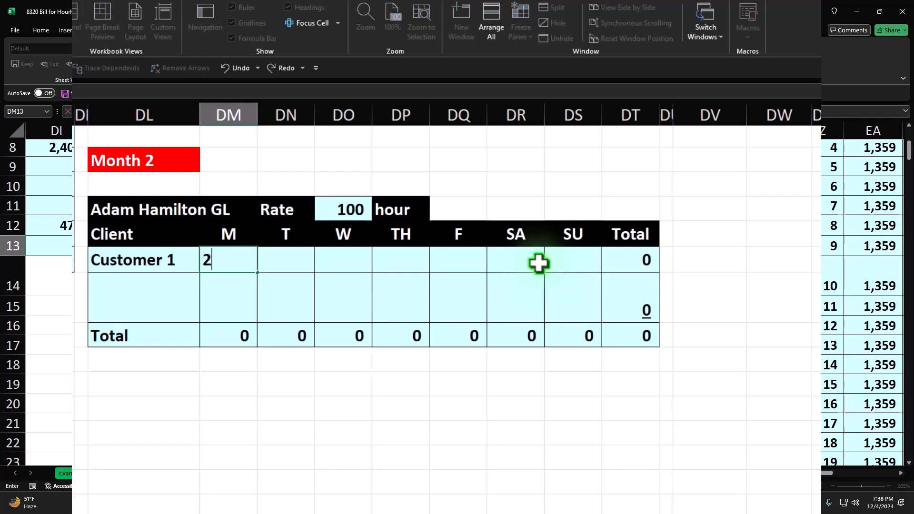
{"action": "key", "text": "Tab"}
{"action": "key", "text": "Tab"}
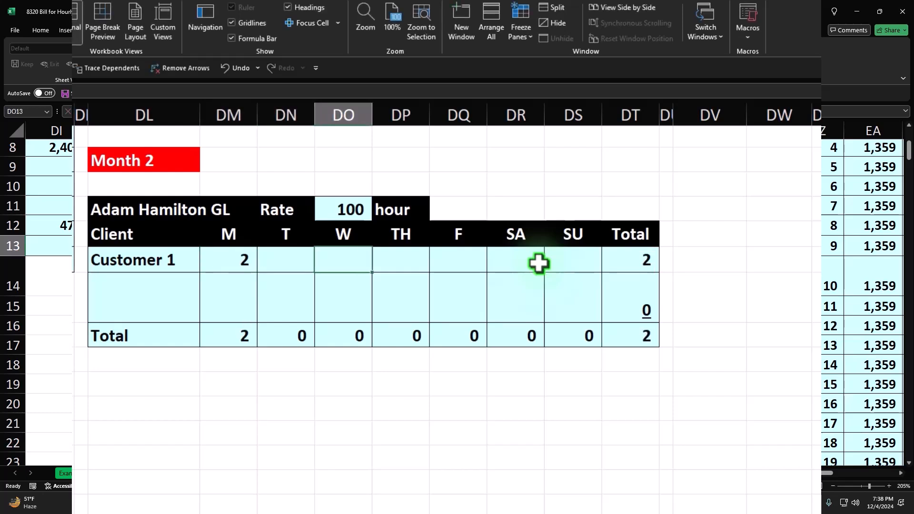
{"action": "type", "text": "2"}
{"action": "key", "text": "Tab"}
{"action": "key", "text": "Tab"}
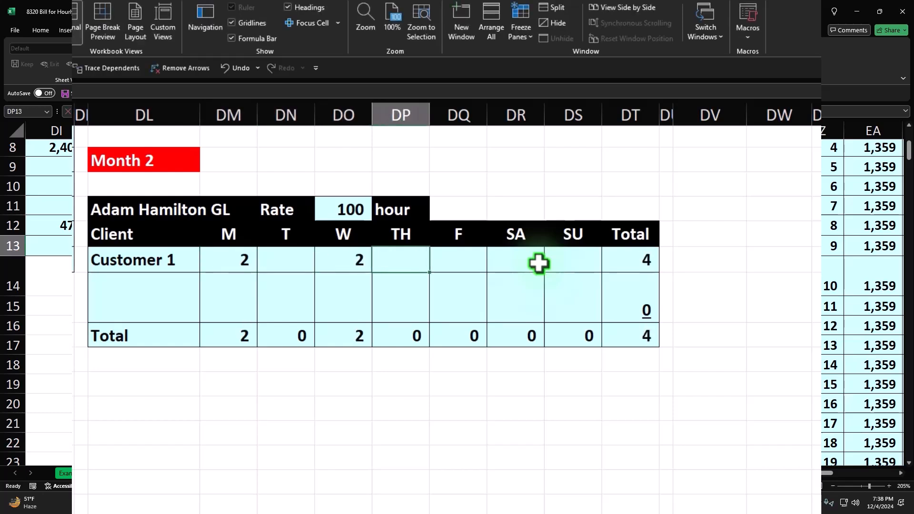
{"action": "key", "text": "Right"}
{"action": "key", "text": "Right"}
{"action": "key", "text": "Left"}
{"action": "key", "text": "Left"}
{"action": "key", "text": "Left"}
{"action": "key", "text": "Left"}
{"action": "key", "text": "Left"}
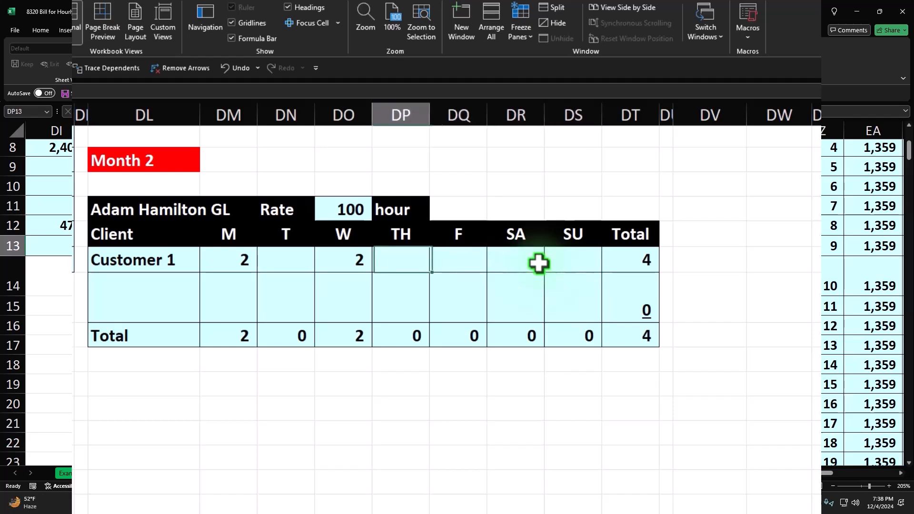
Step: Fill 0 hours into Customer 1's remaining days, for a total of 4
{"action": "type", "text": "0"}
{"action": "key", "text": "Tab"}
{"action": "key", "text": "Tab"}
{"action": "type", "text": "0"}
{"action": "key", "text": "Tab"}
{"action": "type", "text": "0"}
{"action": "key", "text": "Tab"}
{"action": "type", "text": "0"}
{"action": "key", "text": "Tab"}
{"action": "type", "text": "0"}
{"action": "key", "text": "Tab"}
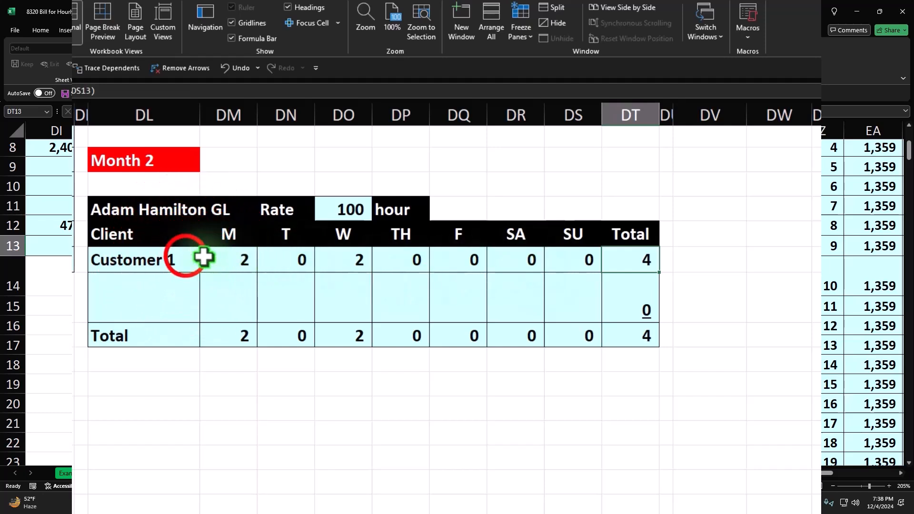
{"action": "left_click", "coordinate": [185, 257]}
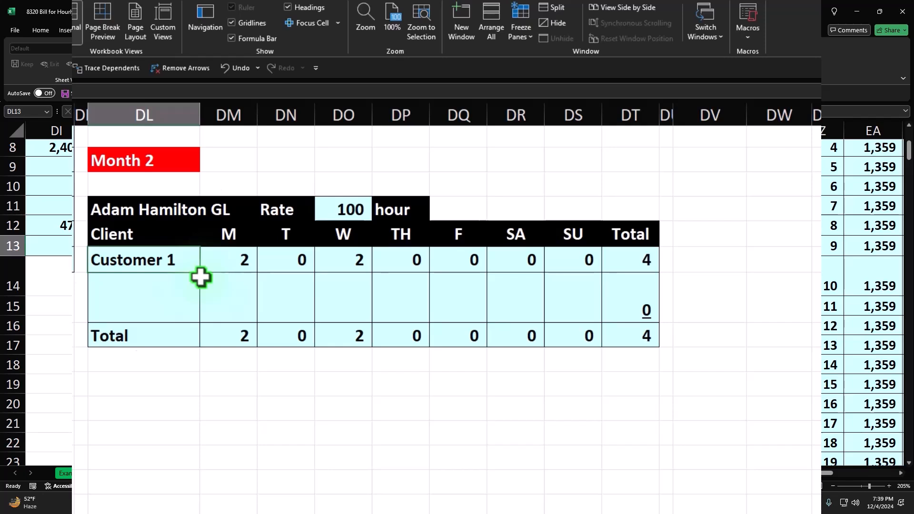
{"action": "left_click", "coordinate": [166, 264]}
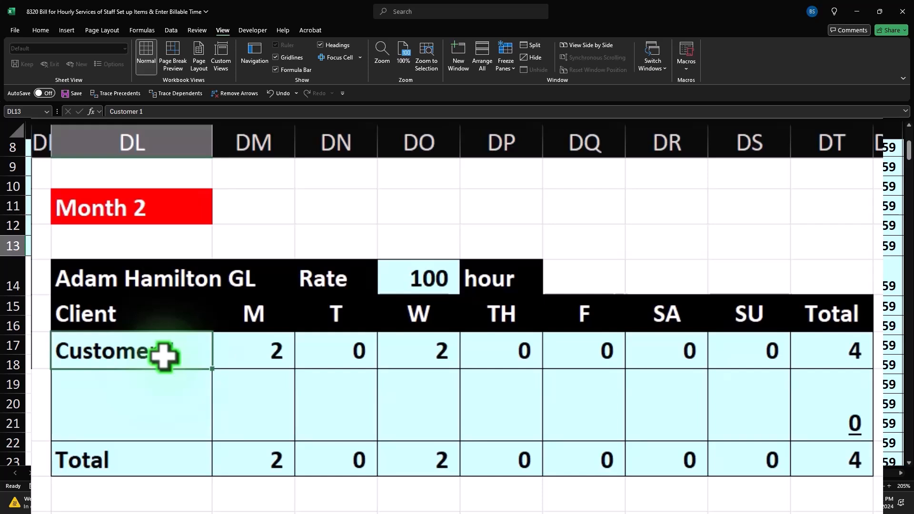
Step: Change the Month 2 timesheet's hourly rate to 75
{"action": "left_click", "coordinate": [316, 363]}
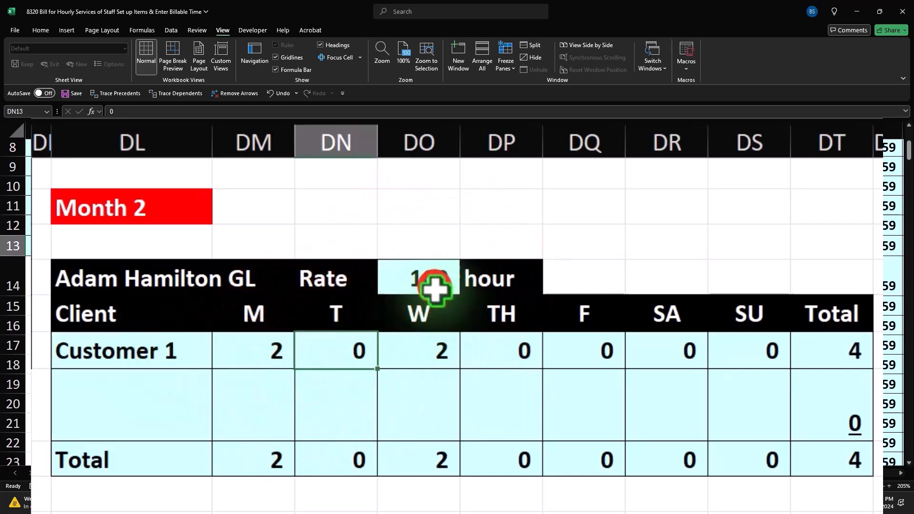
{"action": "left_click", "coordinate": [430, 277]}
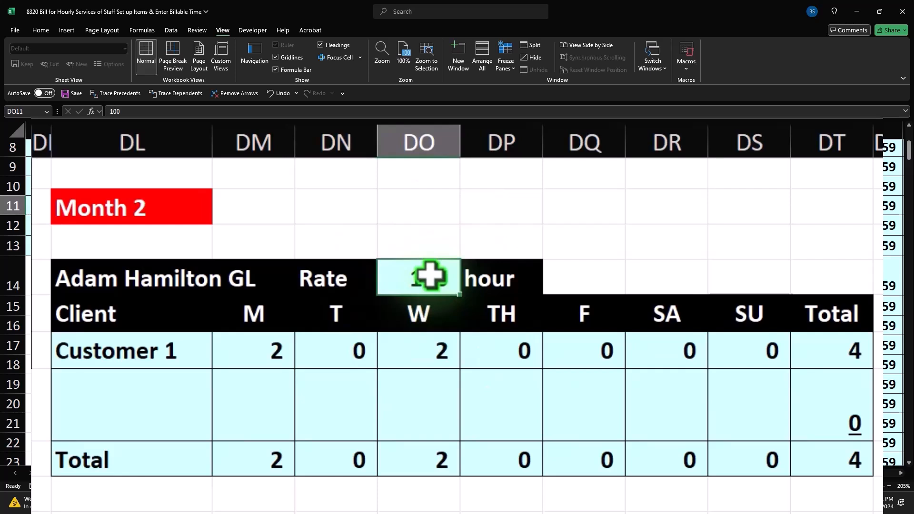
{"action": "type", "text": "0"}
{"action": "key", "text": "Return"}
{"action": "key", "text": "Return"}
{"action": "key", "text": "Return"}
{"action": "key", "text": "Return"}
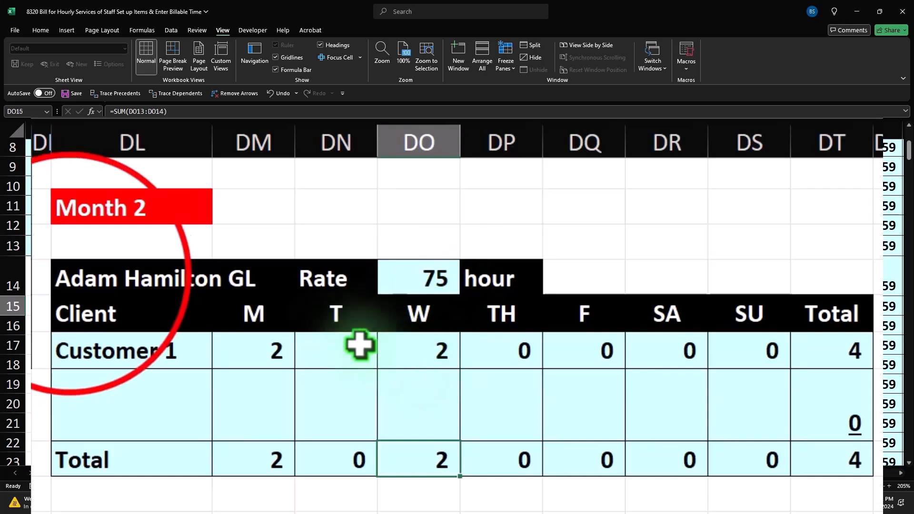
Step: Copy the whole Month 2 timesheet table and paste a duplicate two rows below
{"action": "left_click_drag", "start_coordinate": [73, 274], "coordinate": [581, 306]}
{"action": "key", "text": "ctrl+c"}
{"action": "left_click", "coordinate": [220, 343]}
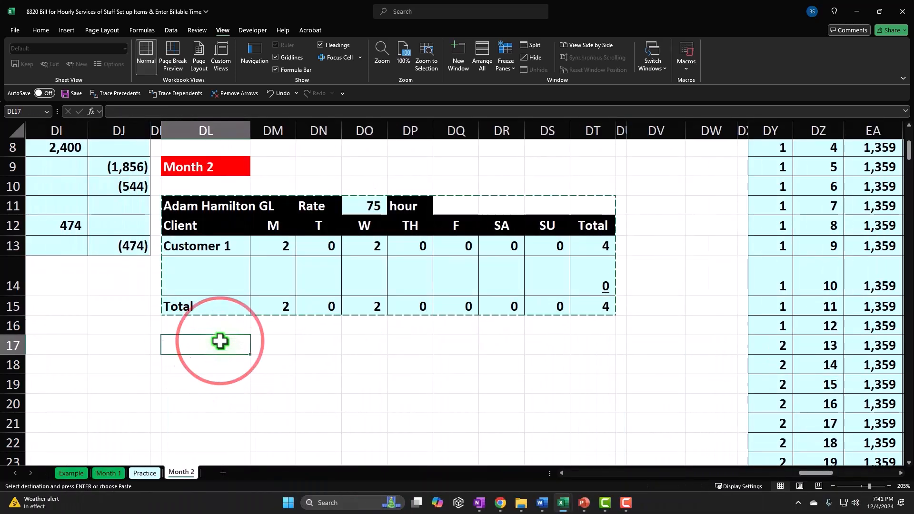
{"action": "key", "text": "ctrl+v"}
Step: Rename the copy's heading to the second employee's name and set its rate to 115
{"action": "double_click", "coordinate": [225, 373]}
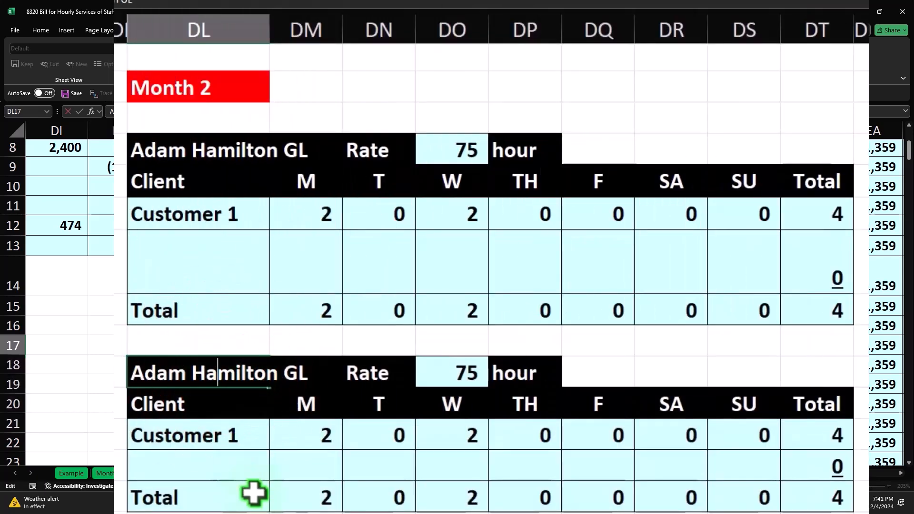
{"action": "key", "text": "BackSpace"}
{"action": "key", "text": "BackSpace"}
{"action": "key", "text": "BackSpace"}
{"action": "key", "text": "BackSpace"}
{"action": "key", "text": "BackSpace"}
{"action": "key", "text": "BackSpace"}
{"action": "key", "text": "BackSpace"}
{"action": "key", "text": "BackSpace"}
{"action": "key", "text": "BackSpace"}
{"action": "key", "text": "BackSpace"}
{"action": "key", "text": "BackSpace"}
{"action": "key", "text": "BackSpace"}
{"action": "key", "text": "BackSpace"}
{"action": "key", "text": "BackSpace"}
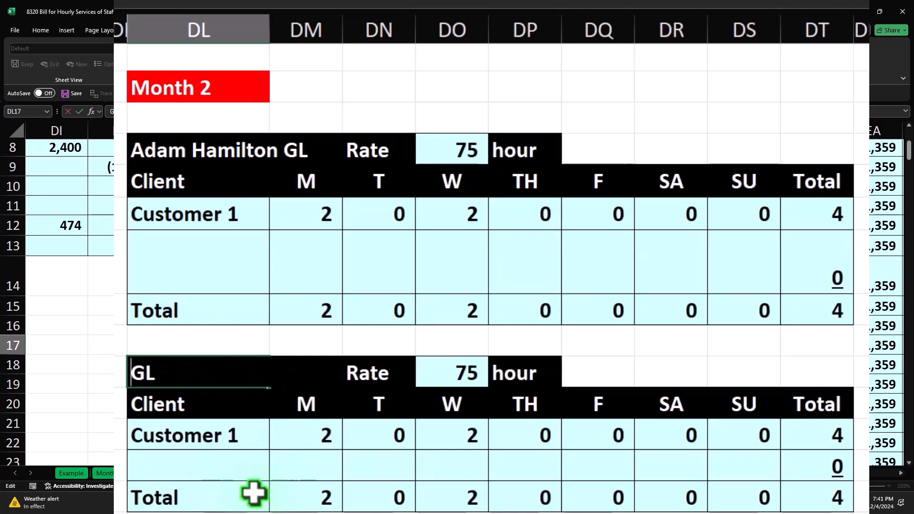
{"action": "type", "text": "Erica"}
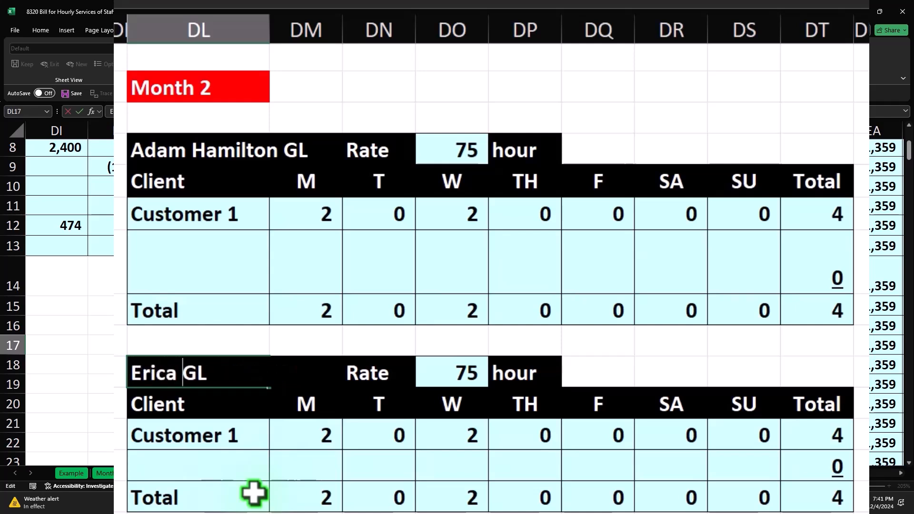
{"action": "key", "text": "Return"}
{"action": "key", "text": "Up"}
{"action": "key", "text": "Right"}
{"action": "key", "text": "Right"}
{"action": "key", "text": "Right"}
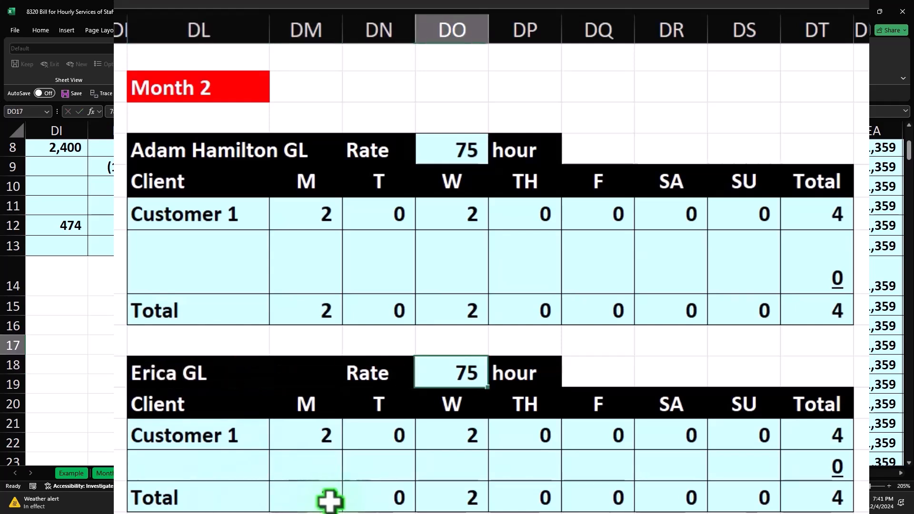
{"action": "type", "text": "115"}
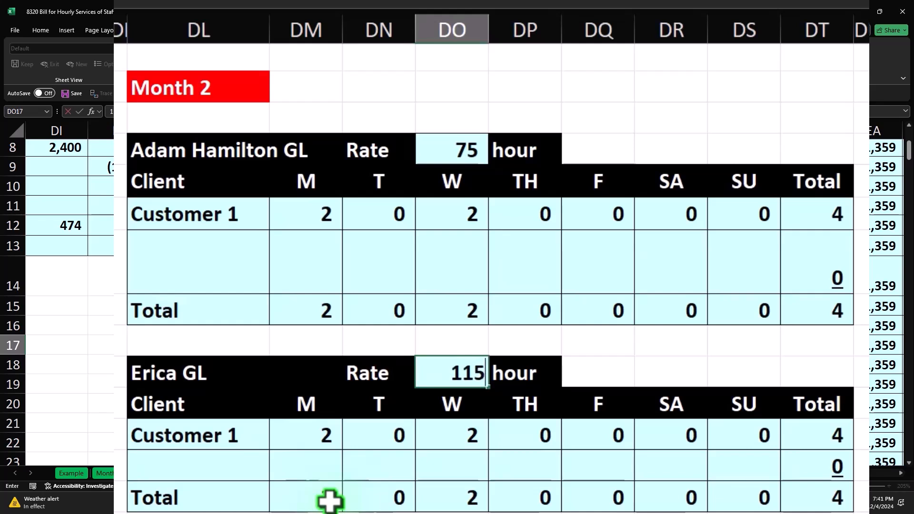
{"action": "key", "text": "Return"}
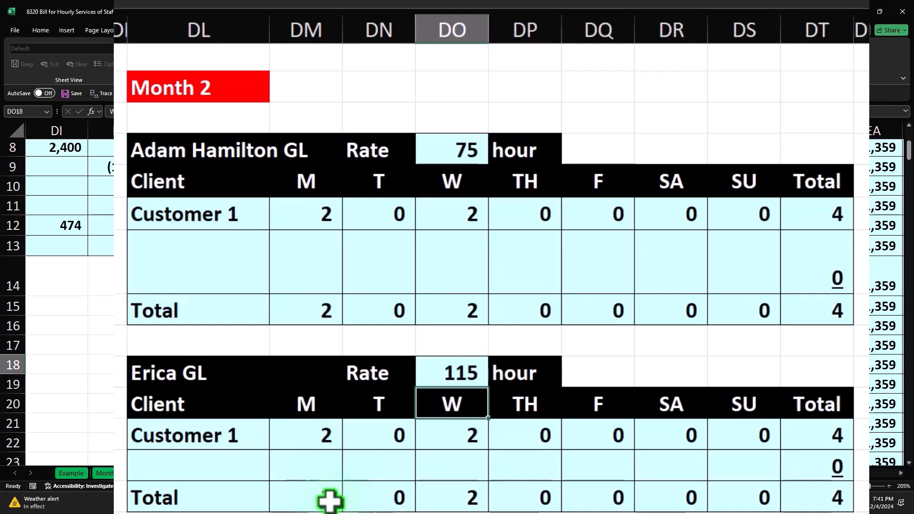
Step: Enter Customer 2 as the client in the blank row under Customer 1
{"action": "key", "text": "Up"}
{"action": "key", "text": "Up"}
{"action": "key", "text": "Up"}
{"action": "key", "text": "Up"}
{"action": "key", "text": "Up"}
{"action": "key", "text": "Left"}
{"action": "key", "text": "Left"}
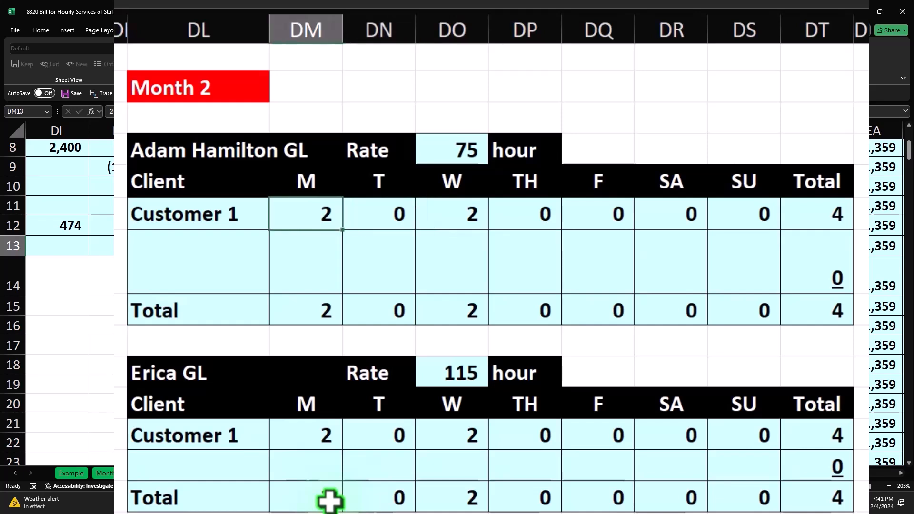
{"action": "key", "text": "Down"}
{"action": "key", "text": "Left"}
{"action": "type", "text": "Cus"}
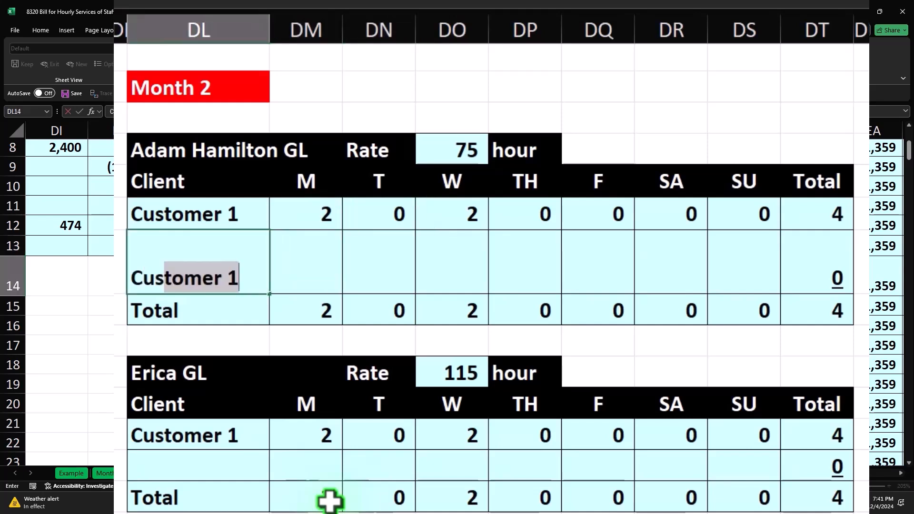
{"action": "type", "text": "tomer 2"}
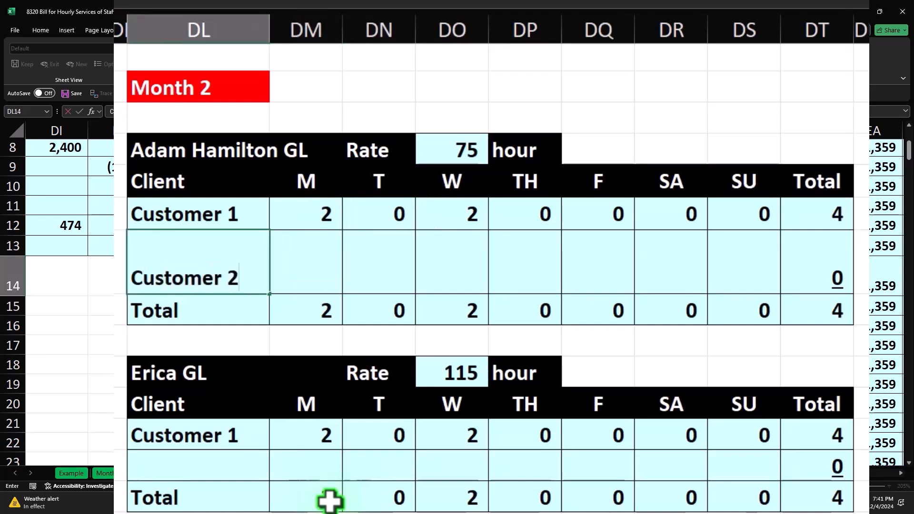
{"action": "key", "text": "Tab"}
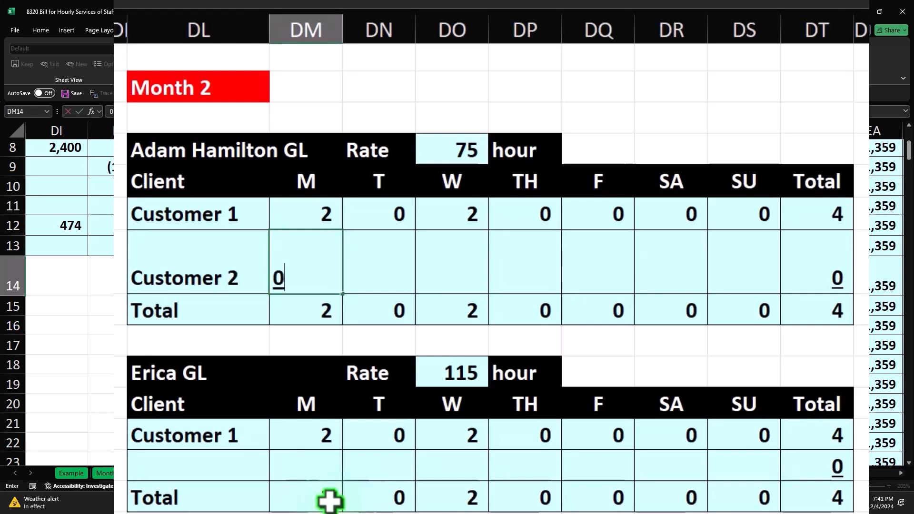
Step: Log Customer 2's hours: 2 on Tuesday and Thursday, 0 on every other day
{"action": "key", "text": "Tab"}
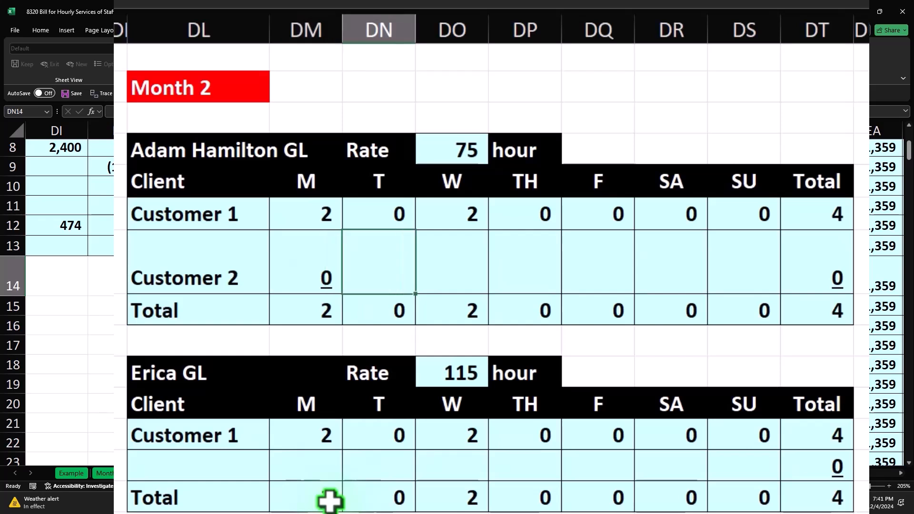
{"action": "key", "text": "Tab"}
{"action": "key", "text": "Tab"}
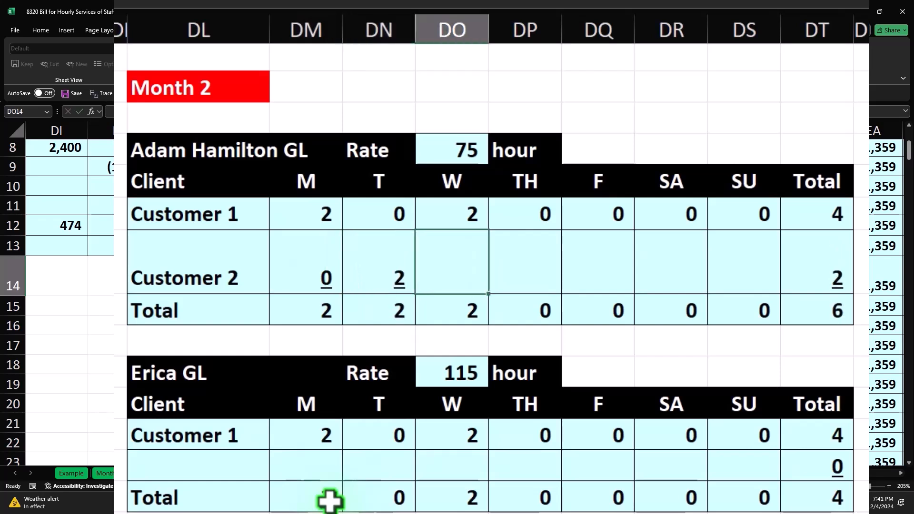
{"action": "type", "text": "2"}
{"action": "key", "text": "Tab"}
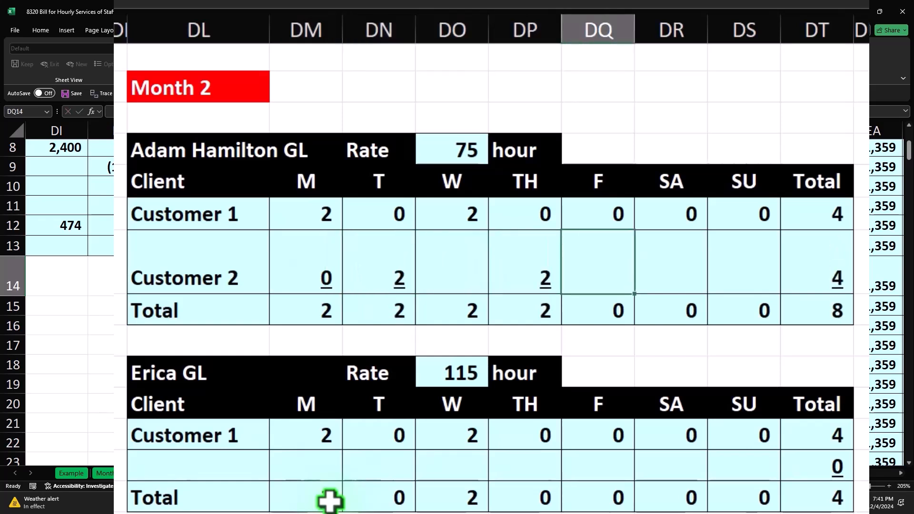
{"action": "key", "text": "Left"}
{"action": "key", "text": "Left"}
{"action": "type", "text": "0"}
{"action": "key", "text": "Tab"}
{"action": "key", "text": "Tab"}
{"action": "type", "text": "0"}
{"action": "key", "text": "Tab"}
{"action": "type", "text": "0"}
{"action": "key", "text": "Tab"}
{"action": "type", "text": "0"}
{"action": "key", "text": "Tab"}
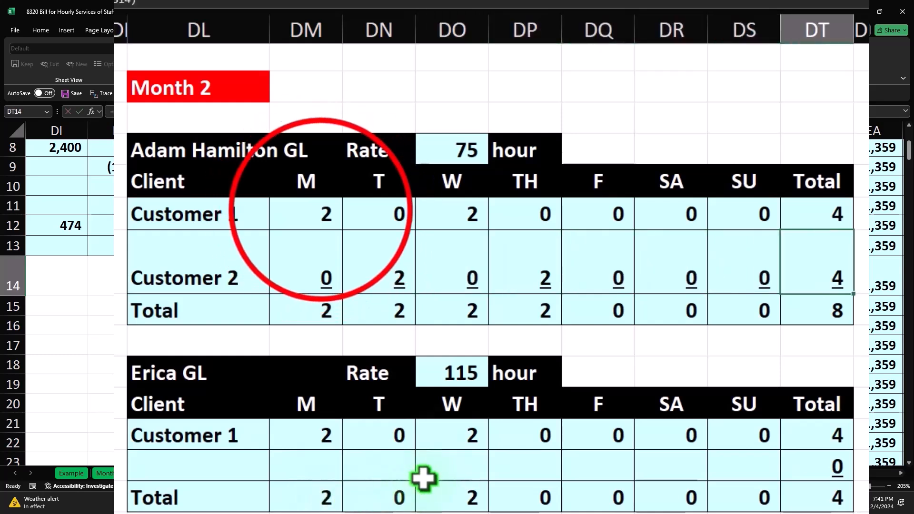
Step: Apply Light Green fill to cells DM13, DO13, DN14 and DP14
{"action": "left_click", "coordinate": [339, 224]}
{"action": "left_click", "coordinate": [438, 224], "text": "ctrl"}
{"action": "left_click", "coordinate": [510, 274], "text": "ctrl"}
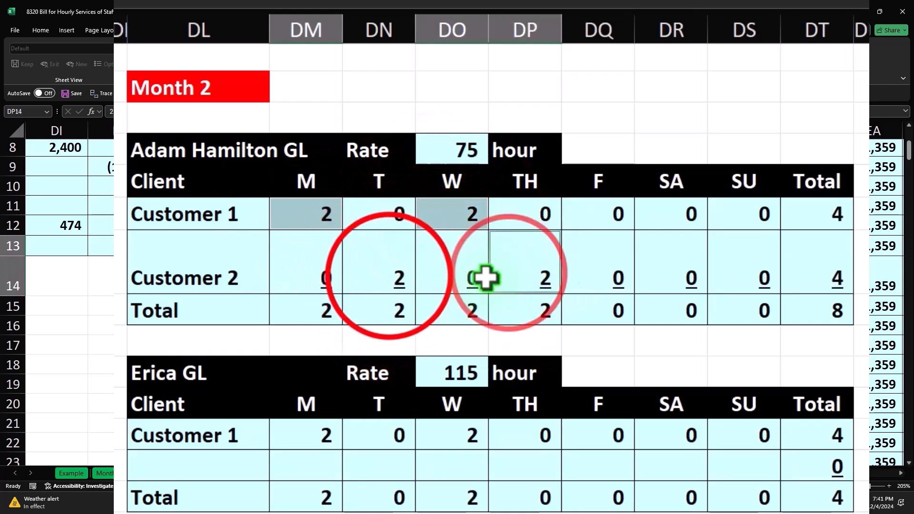
{"action": "left_click", "coordinate": [389, 277], "text": "ctrl"}
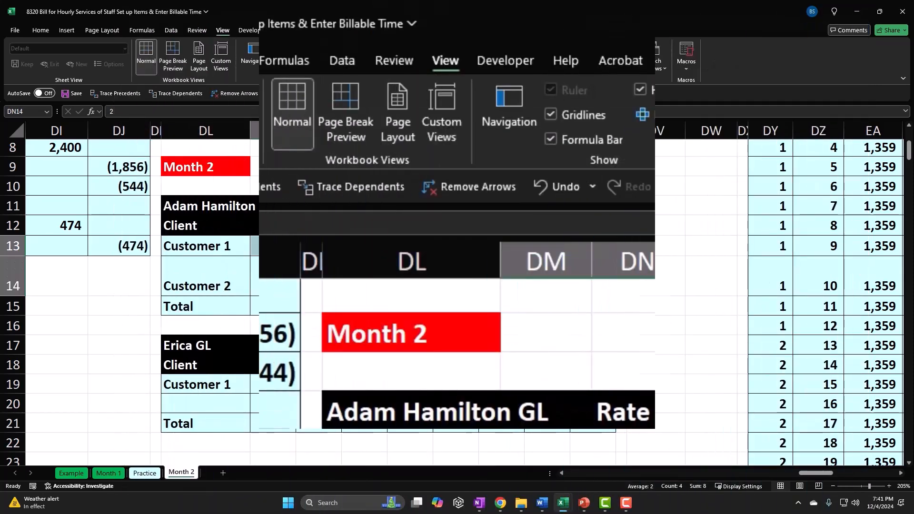
{"action": "left_click", "coordinate": [76, 60]}
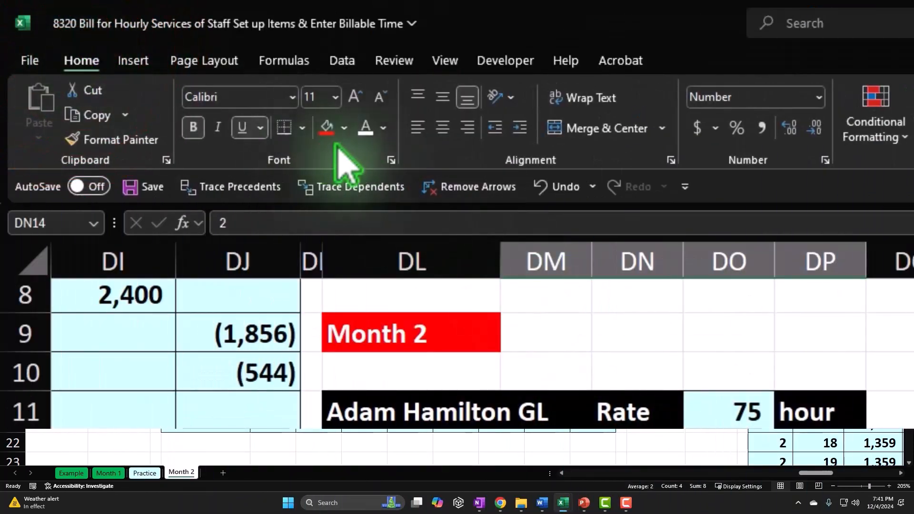
{"action": "left_click", "coordinate": [344, 127]}
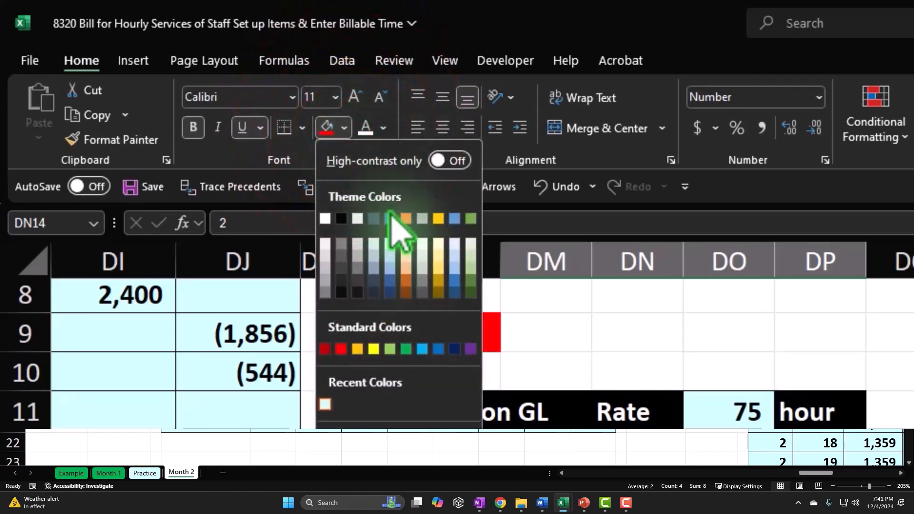
{"action": "left_click", "coordinate": [405, 349]}
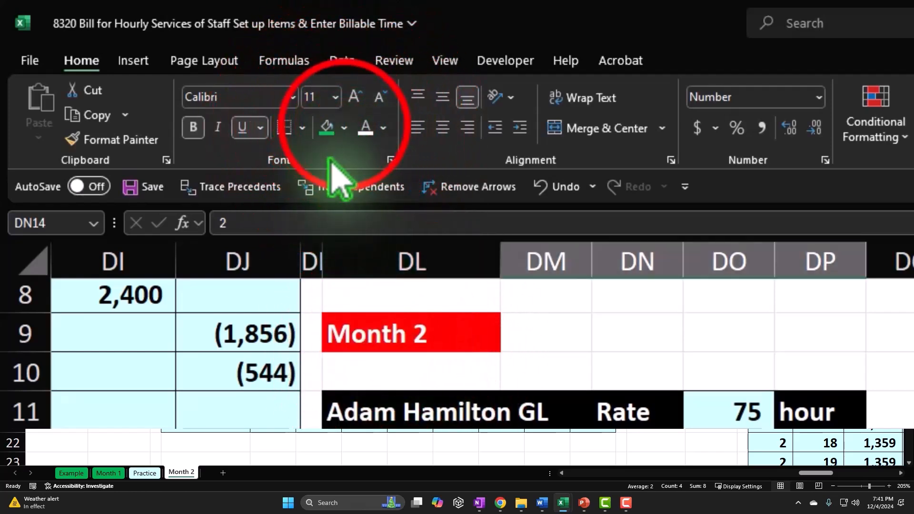
{"action": "left_click", "coordinate": [344, 127]}
{"action": "left_click", "coordinate": [391, 349]}
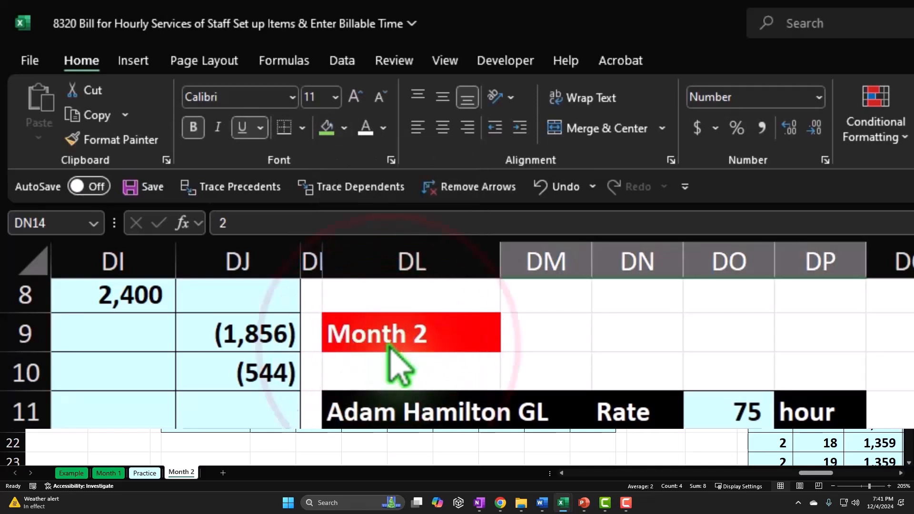
{"action": "left_click", "coordinate": [273, 326]}
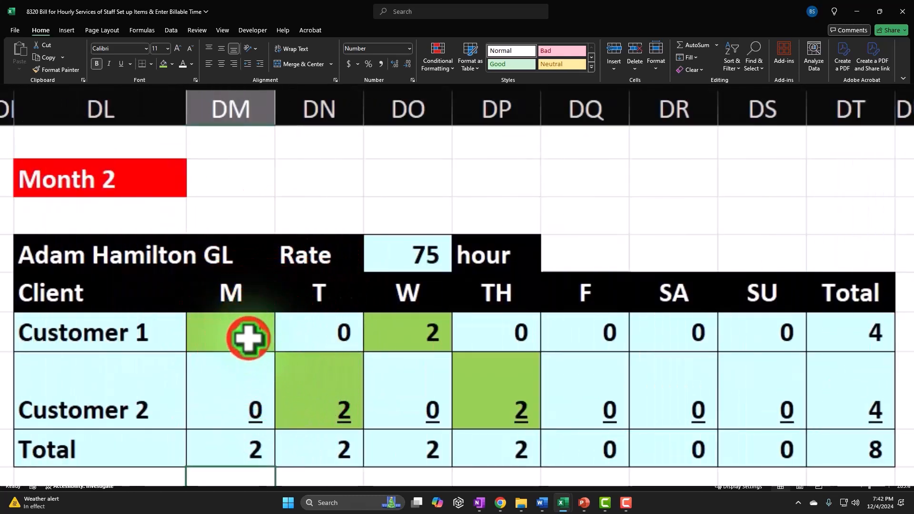
{"action": "left_click", "coordinate": [248, 338]}
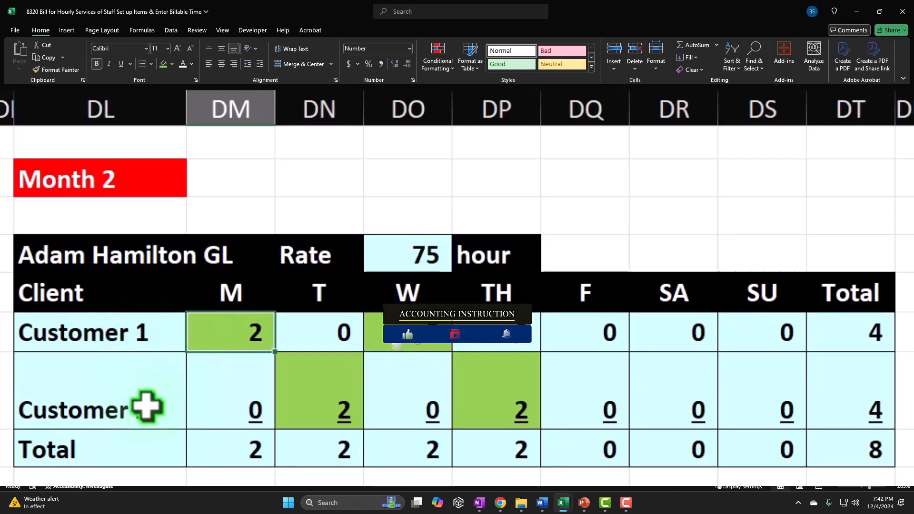
{"action": "left_click", "coordinate": [134, 338]}
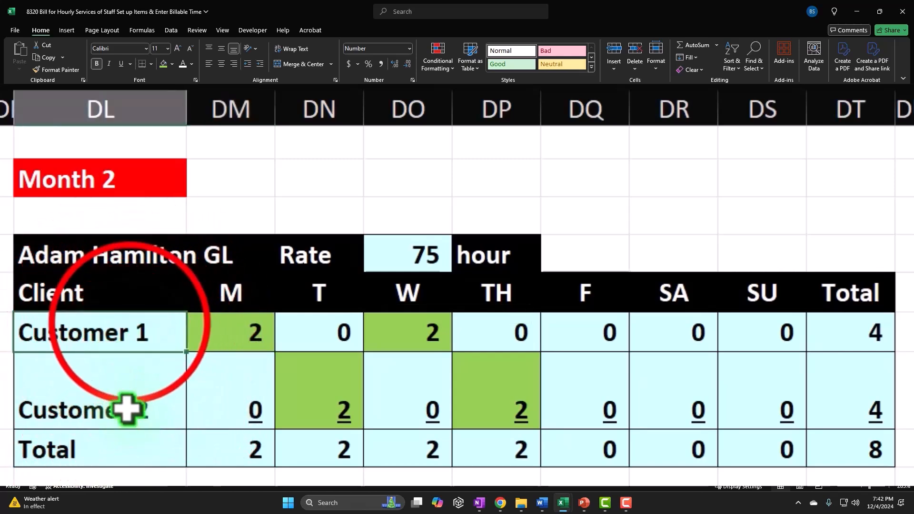
{"action": "left_click", "coordinate": [127, 404]}
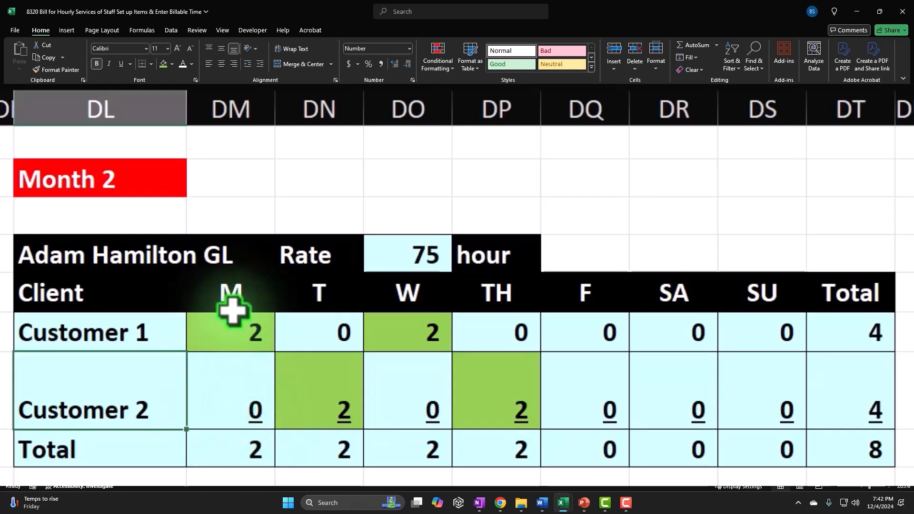
{"action": "left_click", "coordinate": [229, 337]}
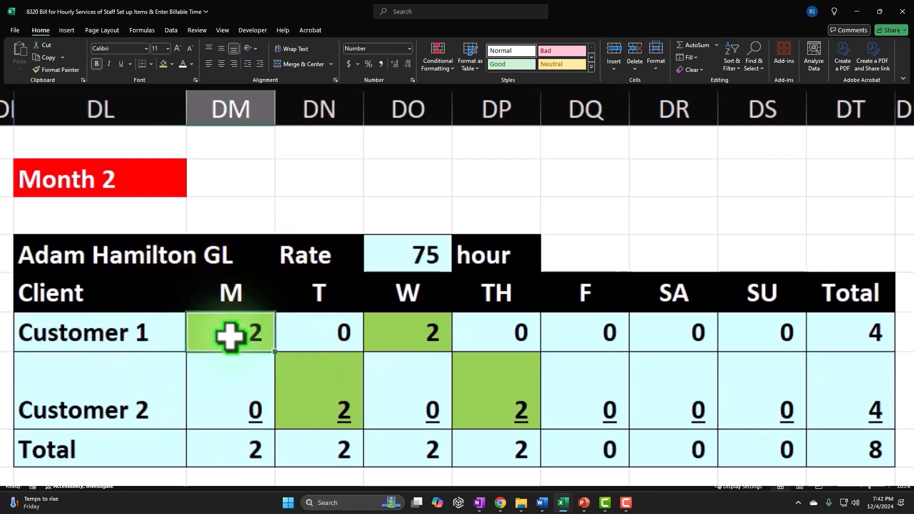
{"action": "left_click", "coordinate": [224, 375]}
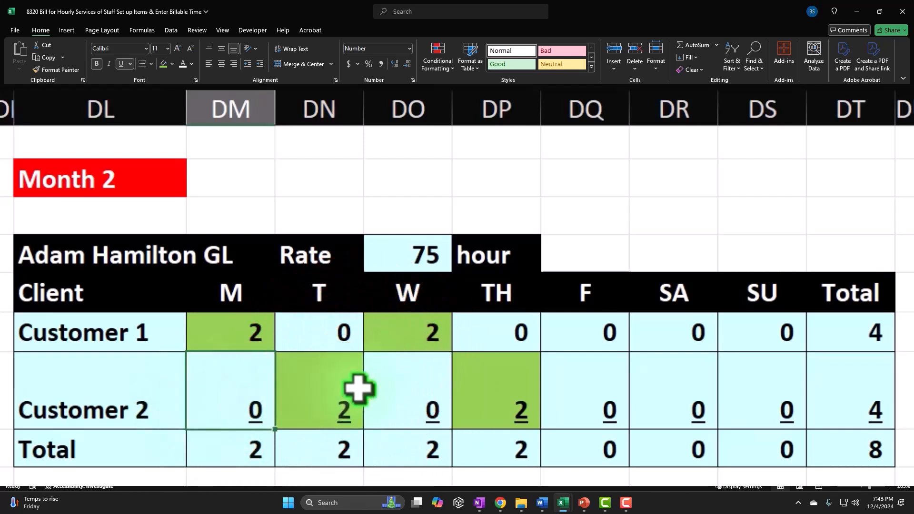
Step: Move Customer 2's 2 hours from Tuesday to Monday
{"action": "left_click", "coordinate": [359, 384]}
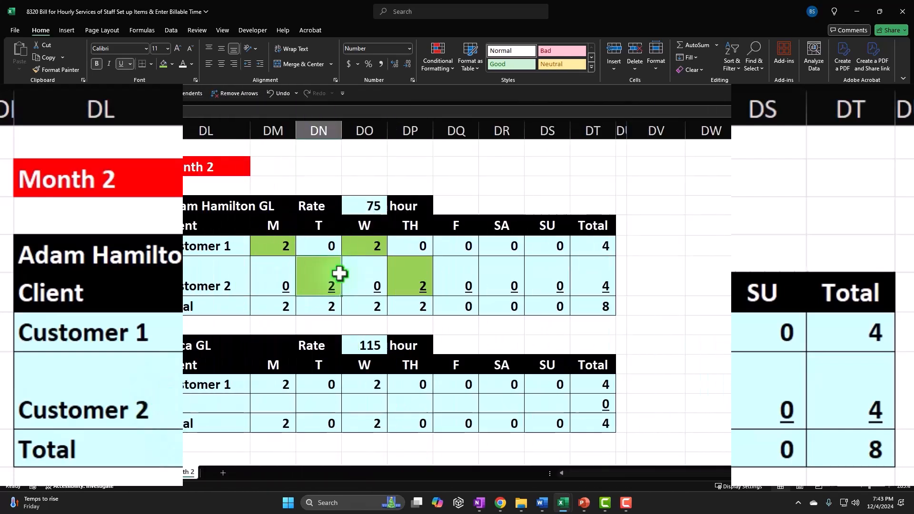
{"action": "type", "text": "0"}
{"action": "key", "text": "Left"}
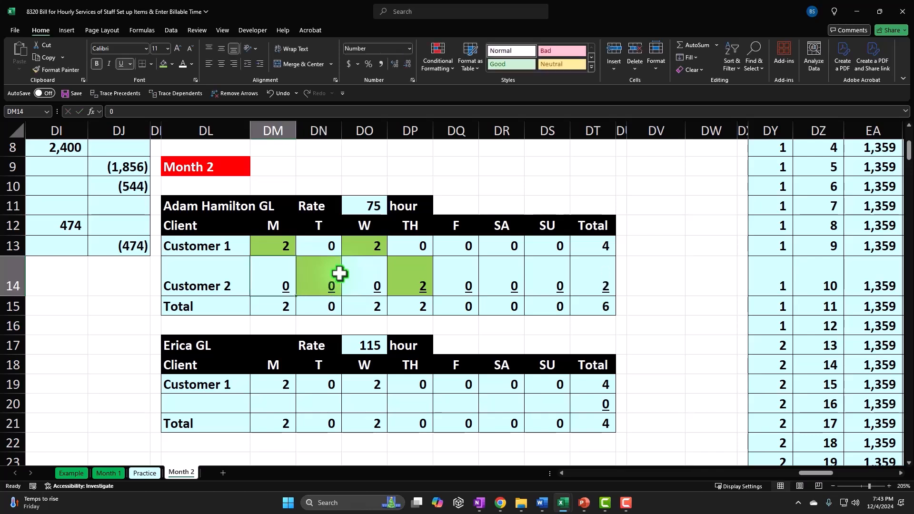
{"action": "type", "text": "2"}
{"action": "key", "text": "Return"}
Step: Restore Customer 2's 2 hours to Tuesday, setting Monday back to 0
{"action": "key", "text": "Up"}
{"action": "key", "text": "Up"}
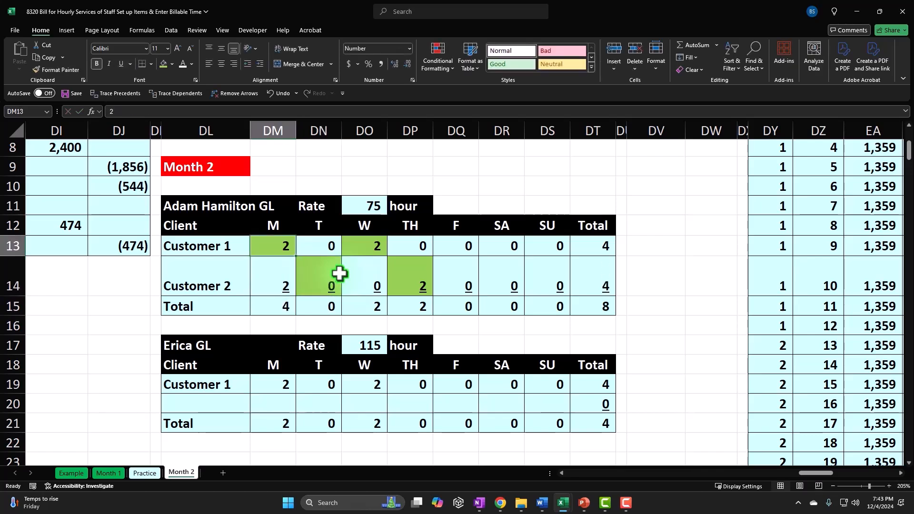
{"action": "key", "text": "Down"}
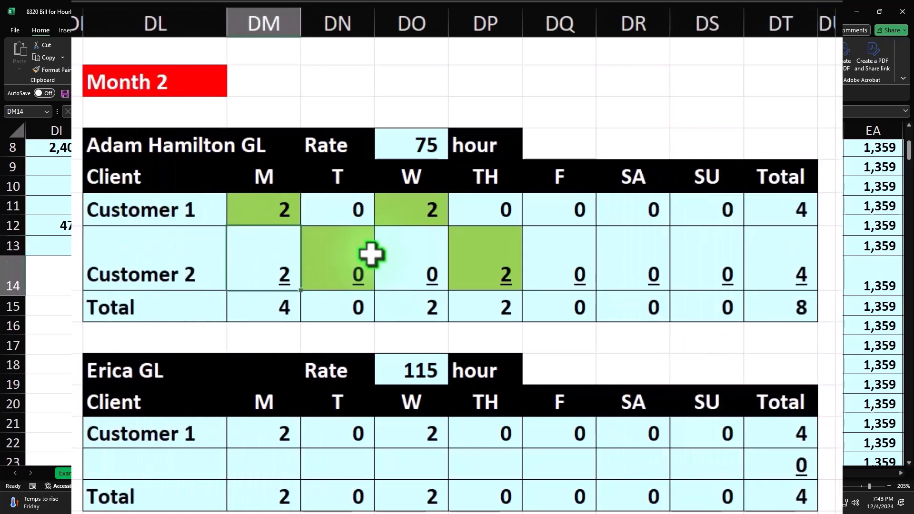
{"action": "type", "text": "0"}
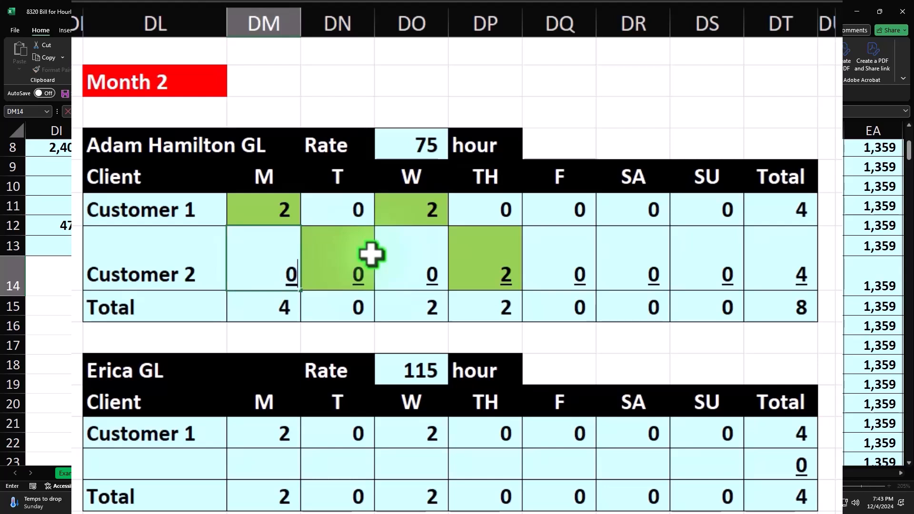
{"action": "key", "text": "Tab"}
{"action": "type", "text": "2"}
{"action": "key", "text": "Return"}
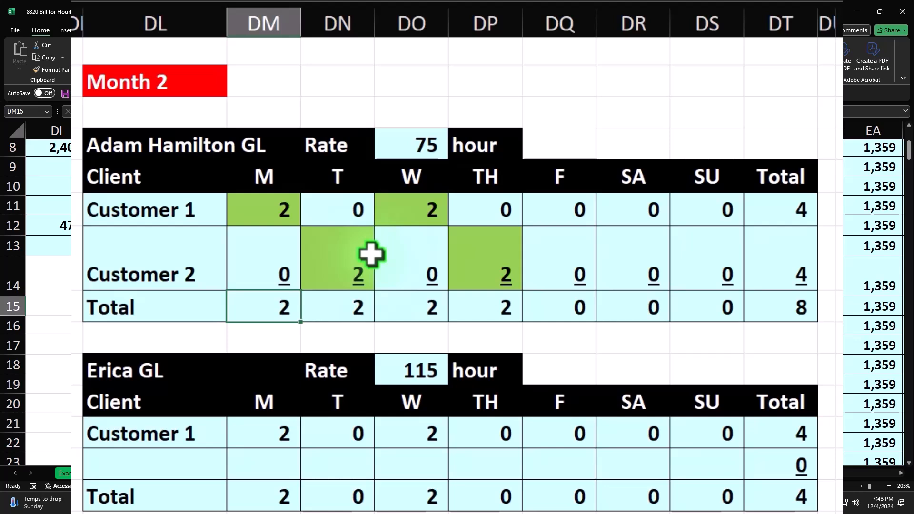
{"action": "key", "text": "Down"}
{"action": "key", "text": "Down"}
{"action": "key", "text": "Down"}
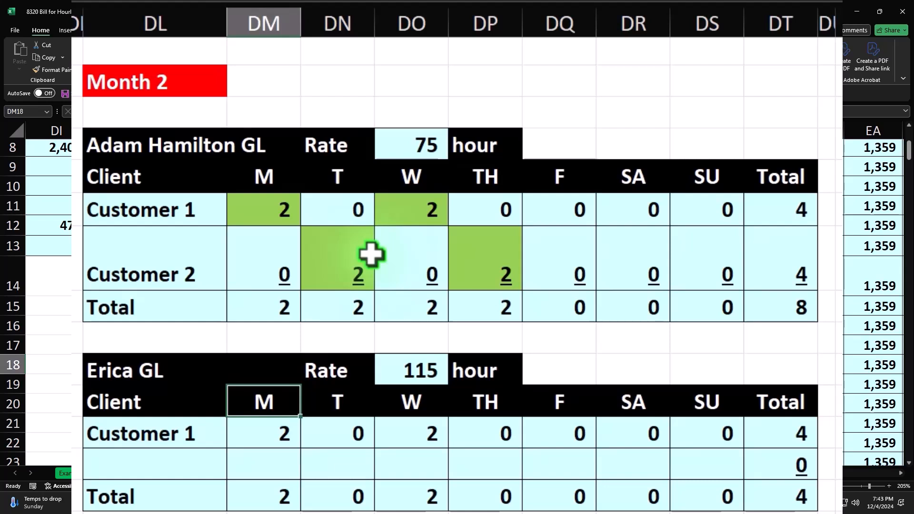
{"action": "key", "text": "Down"}
{"action": "key", "text": "Down"}
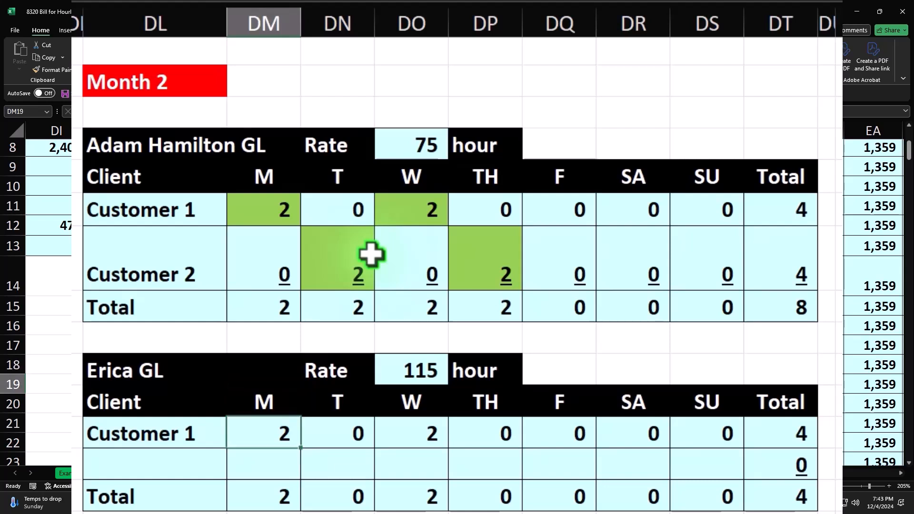
Step: Rename the second timesheet's clients to Customer 3 and Customer 4
{"action": "key", "text": "Left"}
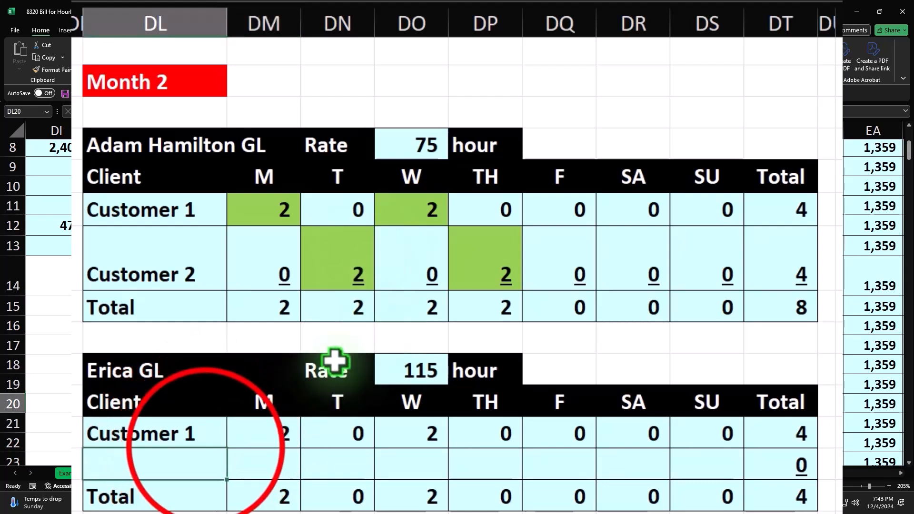
{"action": "double_click", "coordinate": [204, 435]}
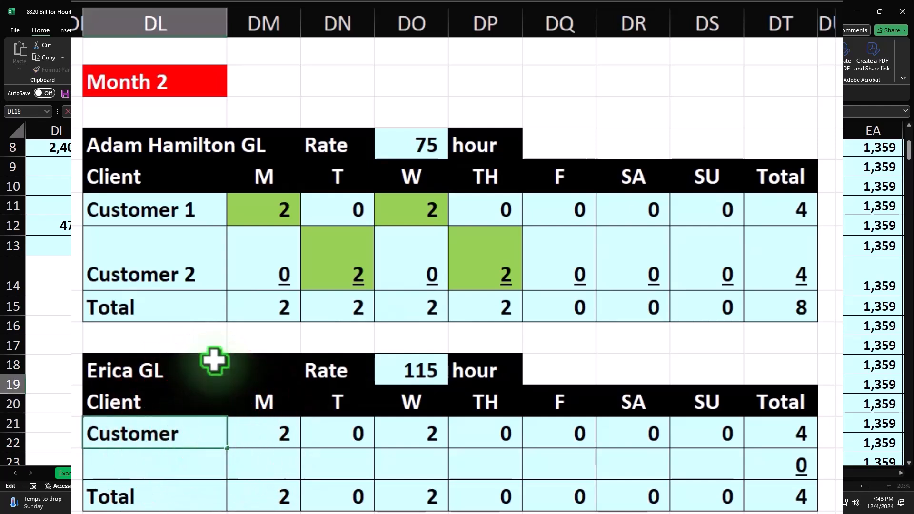
{"action": "type", "text": "3"}
{"action": "key", "text": "Return"}
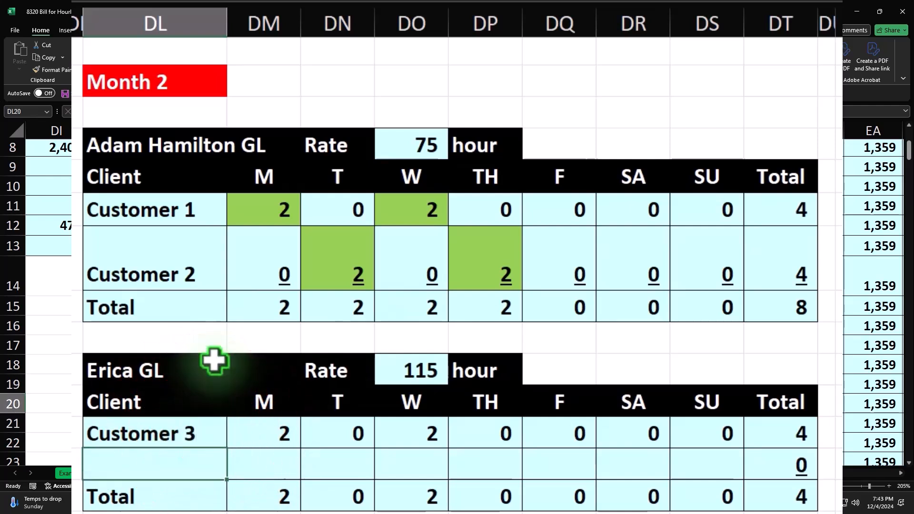
{"action": "type", "text": "Cu"}
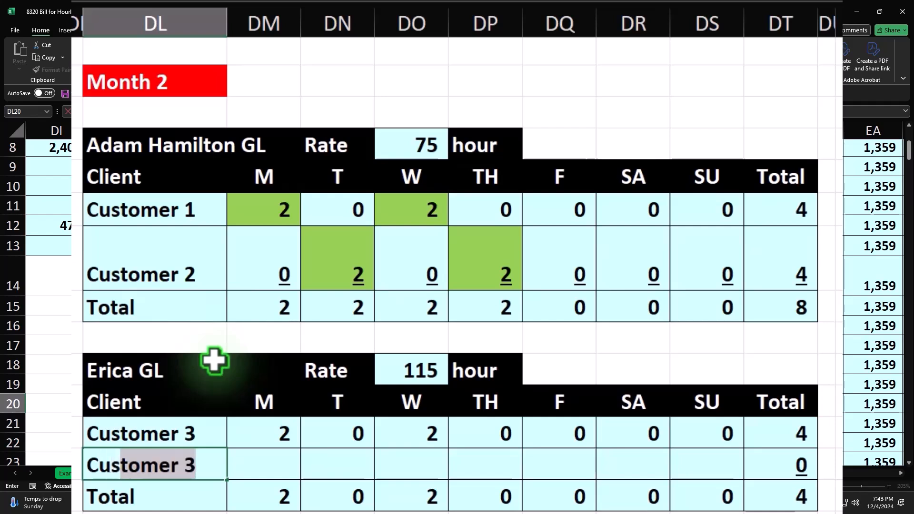
{"action": "key", "text": "Return"}
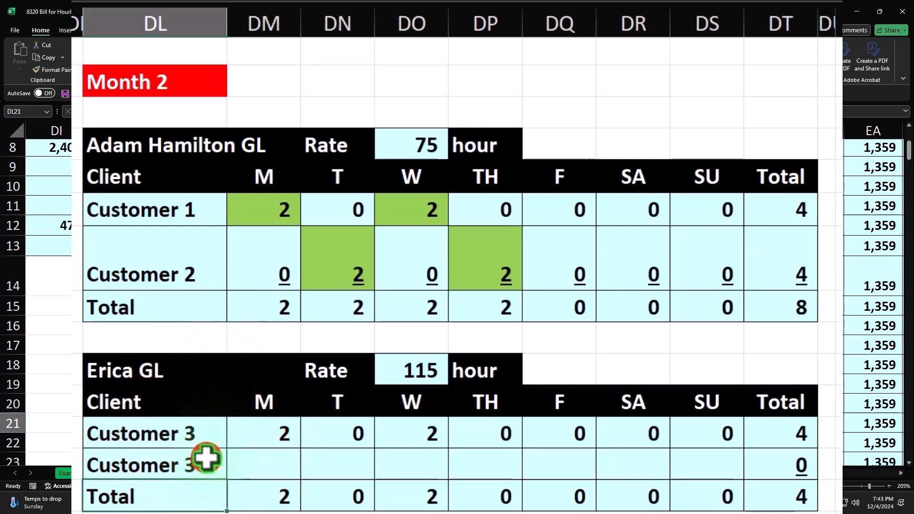
{"action": "double_click", "coordinate": [206, 460]}
{"action": "type", "text": "4"}
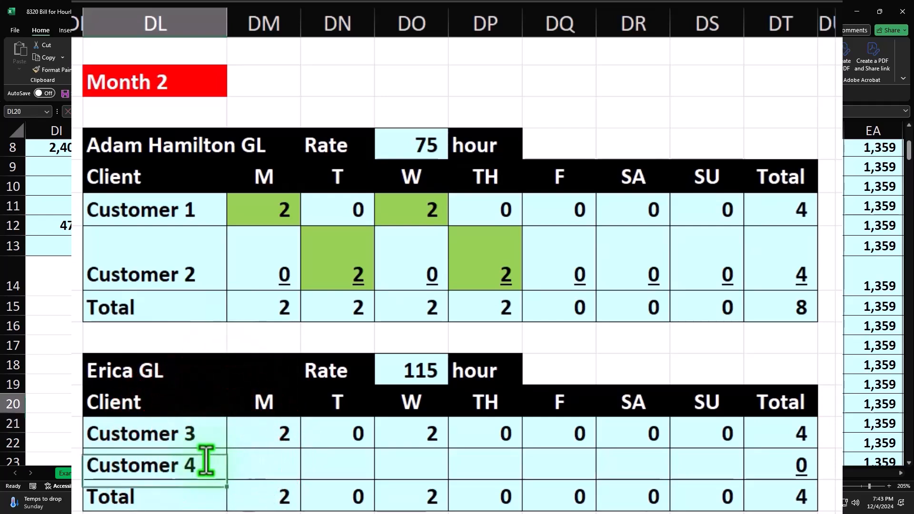
{"action": "key", "text": "Tab"}
Step: Fill Customer 4's day cells with 0 hours
{"action": "key", "text": "Tab"}
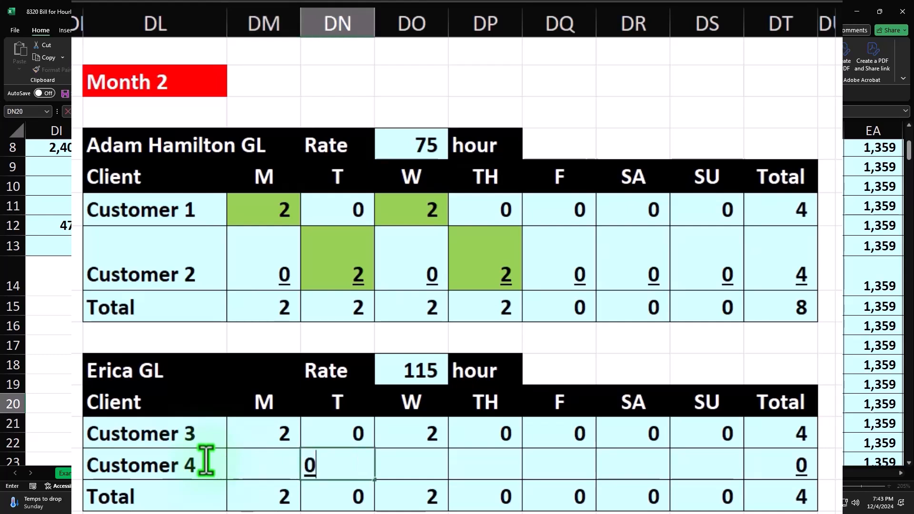
{"action": "key", "text": "Tab"}
{"action": "key", "text": "Tab"}
{"action": "type", "text": "0"}
{"action": "key", "text": "Tab"}
{"action": "key", "text": "shift+Tab"}
{"action": "key", "text": "shift+Tab"}
{"action": "key", "text": "shift+Tab"}
{"action": "key", "text": "shift+Tab"}
{"action": "type", "text": "0"}
{"action": "key", "text": "Tab"}
{"action": "key", "text": "Tab"}
{"action": "type", "text": "0"}
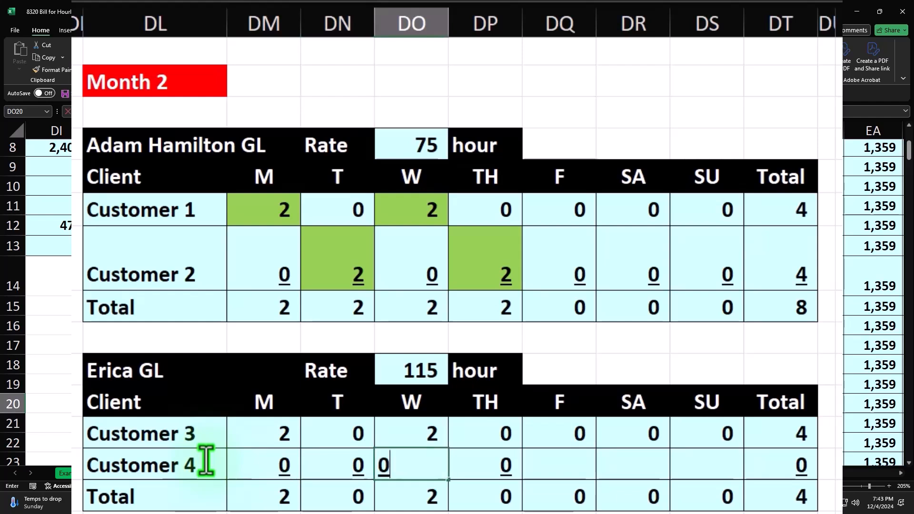
{"action": "key", "text": "Tab"}
{"action": "type", "text": "0"}
{"action": "key", "text": "Return"}
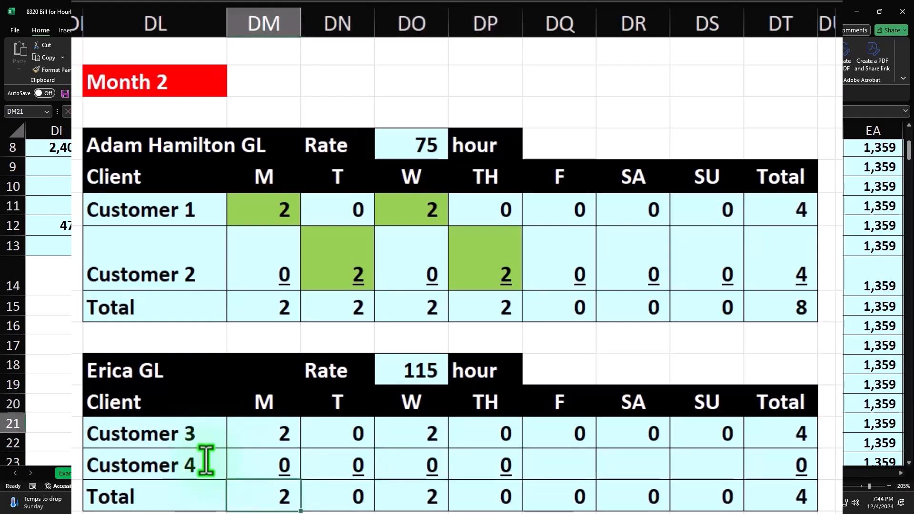
Step: Correct Customer 4's row to 2 hours Tuesday and Thursday, 0 on remaining days
{"action": "key", "text": "Up"}
{"action": "key", "text": "Right"}
{"action": "key", "text": "Right"}
{"action": "key", "text": "Right"}
{"action": "key", "text": "Left"}
{"action": "key", "text": "Delete"}
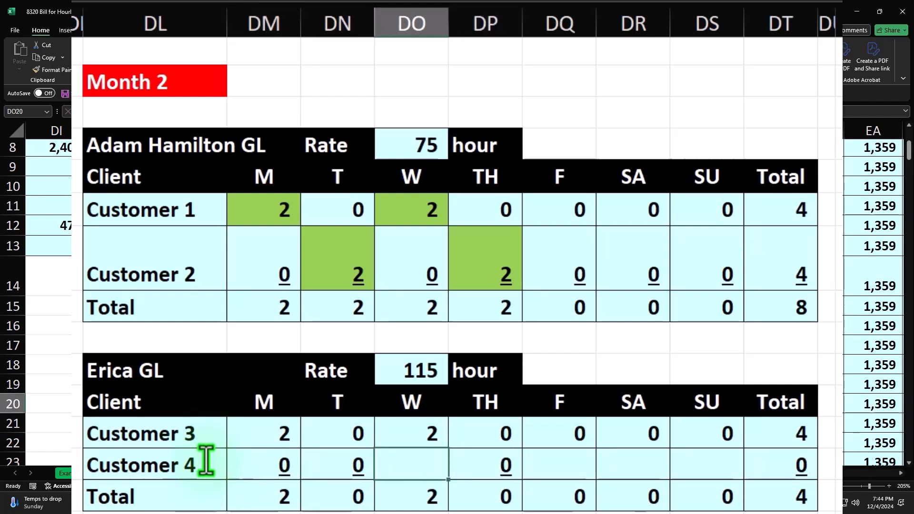
{"action": "key", "text": "Left"}
{"action": "key", "text": "Left"}
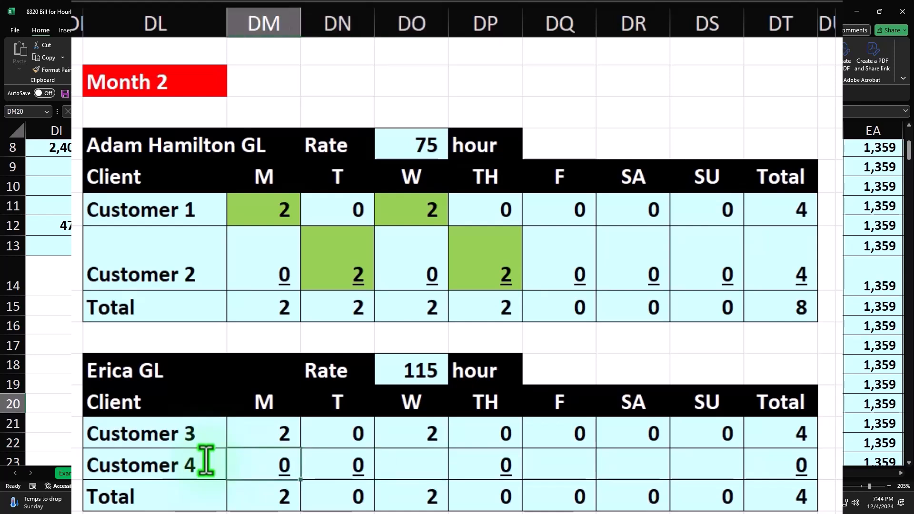
{"action": "key", "text": "Right"}
{"action": "type", "text": "2"}
{"action": "key", "text": "Right"}
{"action": "key", "text": "Right"}
{"action": "type", "text": "2"}
{"action": "key", "text": "Left"}
{"action": "type", "text": "0"}
{"action": "key", "text": "Right"}
{"action": "key", "text": "Right"}
{"action": "type", "text": "0"}
{"action": "key", "text": "Right"}
{"action": "type", "text": "0"}
{"action": "key", "text": "Right"}
{"action": "type", "text": "0"}
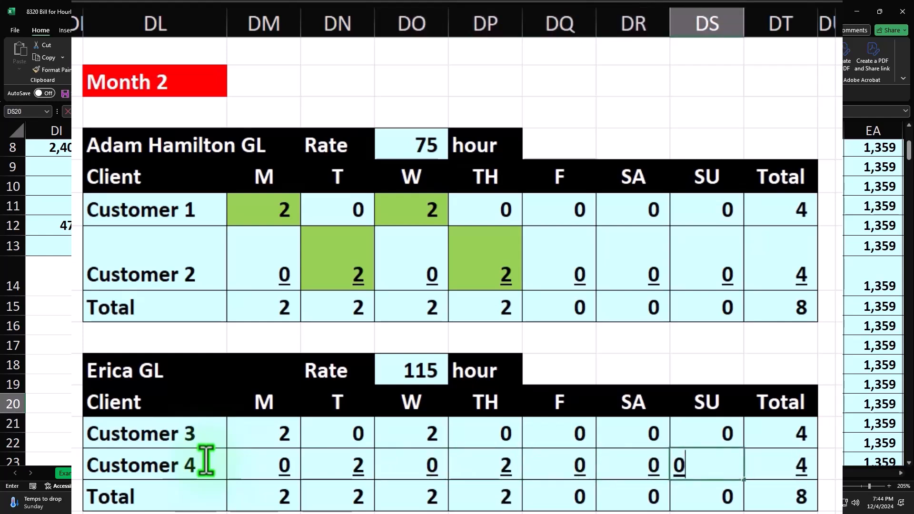
{"action": "key", "text": "Right"}
Step: Fill Customer 3's Monday/Wednesday and Customer 4's Tuesday/Thursday cells green, then select the 115 rate
{"action": "left_click", "coordinate": [289, 430]}
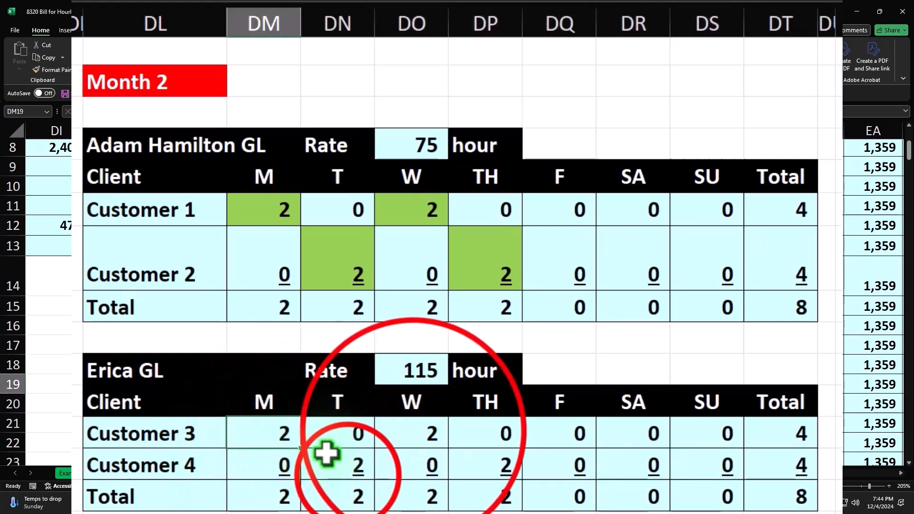
{"action": "left_click", "coordinate": [347, 464], "text": "ctrl"}
{"action": "left_click", "coordinate": [414, 432], "text": "ctrl"}
{"action": "left_click", "coordinate": [480, 458], "text": "ctrl"}
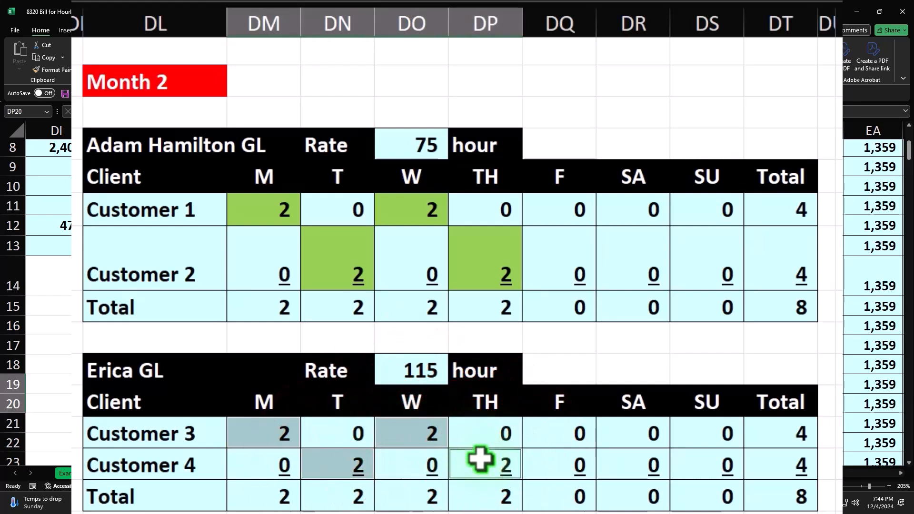
{"action": "left_click", "coordinate": [148, 65]}
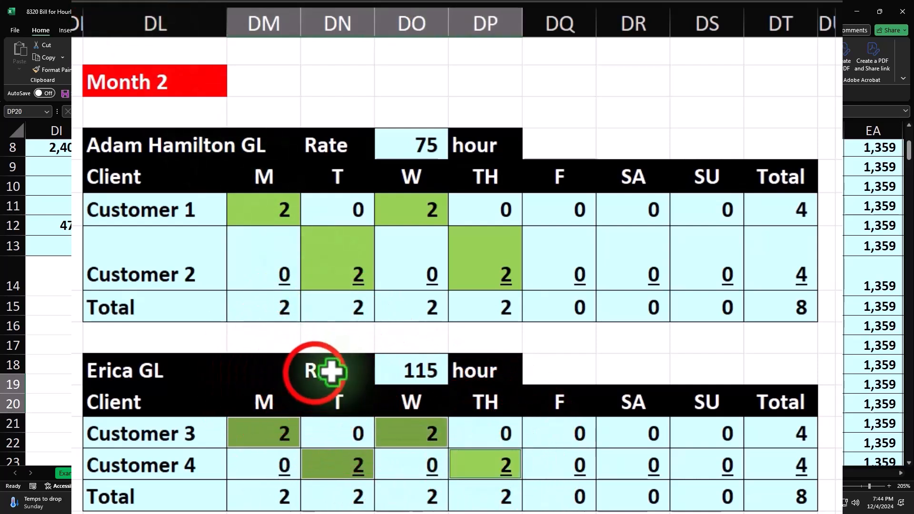
{"action": "left_click", "coordinate": [312, 374]}
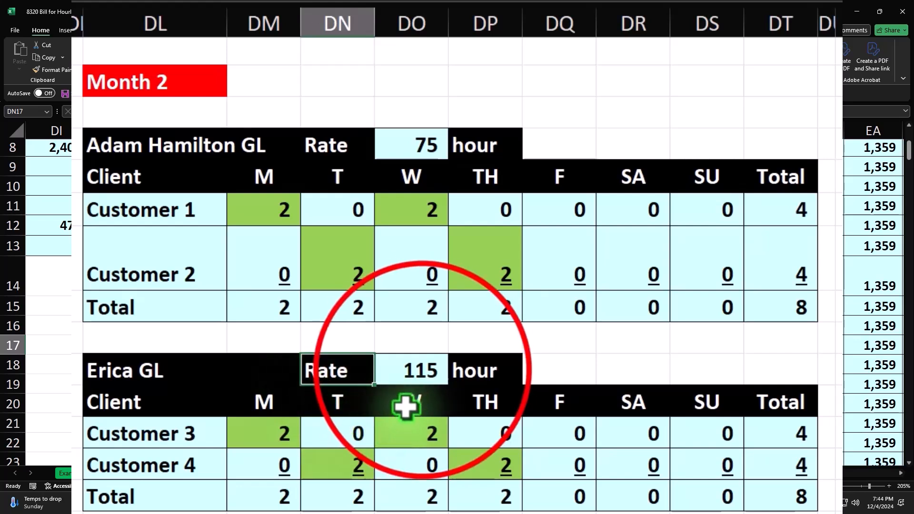
{"action": "left_click", "coordinate": [423, 370]}
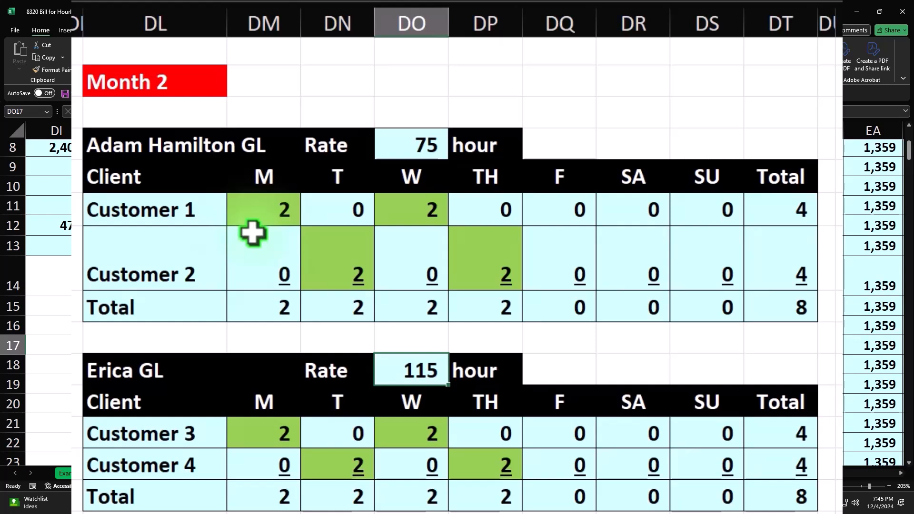
{"action": "left_click", "coordinate": [180, 142]}
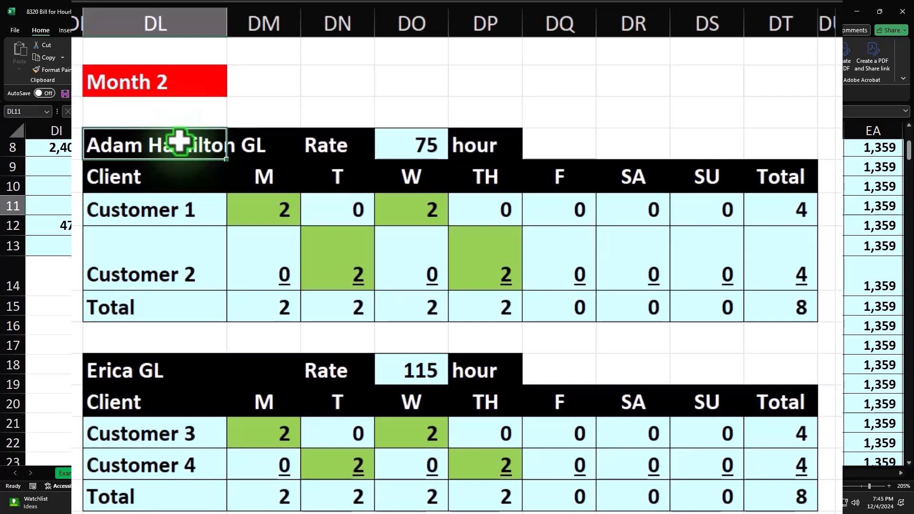
{"action": "left_click", "coordinate": [385, 138]}
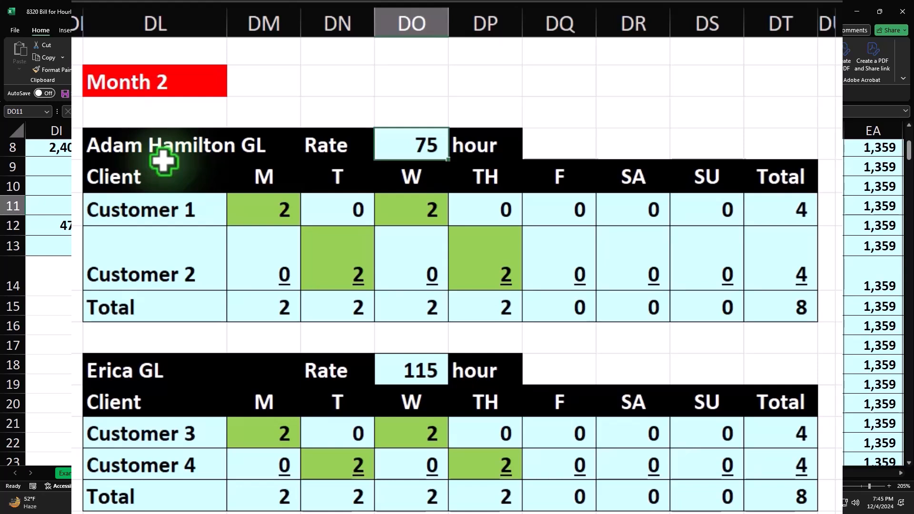
{"action": "left_click_drag", "start_coordinate": [162, 158], "coordinate": [758, 301]}
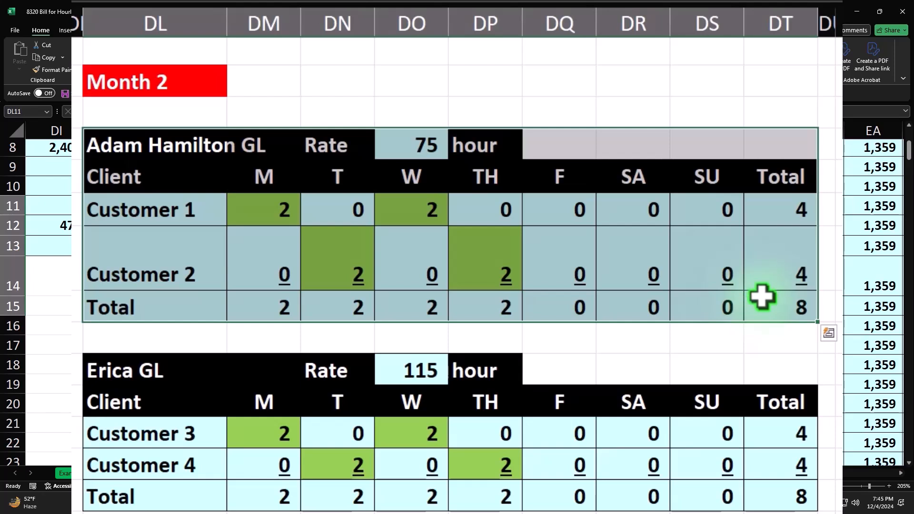
{"action": "left_click", "coordinate": [206, 199]}
{"action": "left_click_drag", "start_coordinate": [271, 212], "coordinate": [436, 207]}
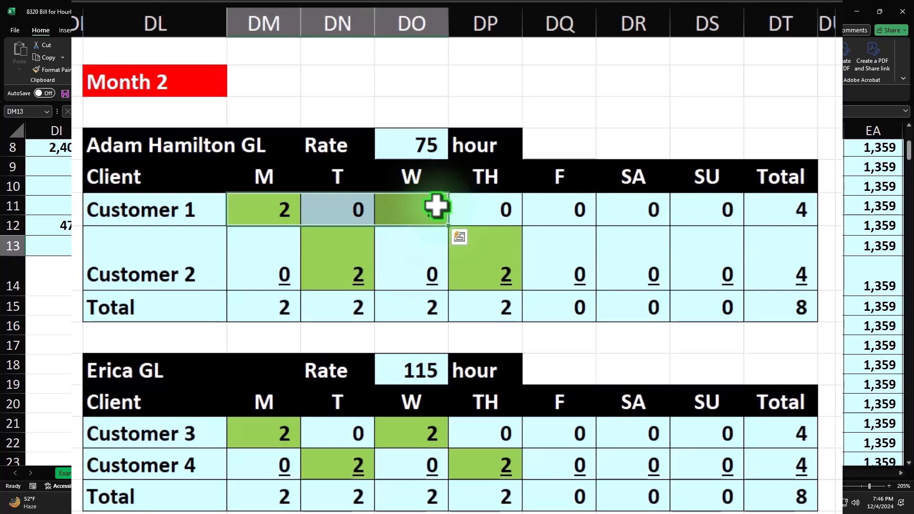
{"action": "left_click", "coordinate": [190, 268]}
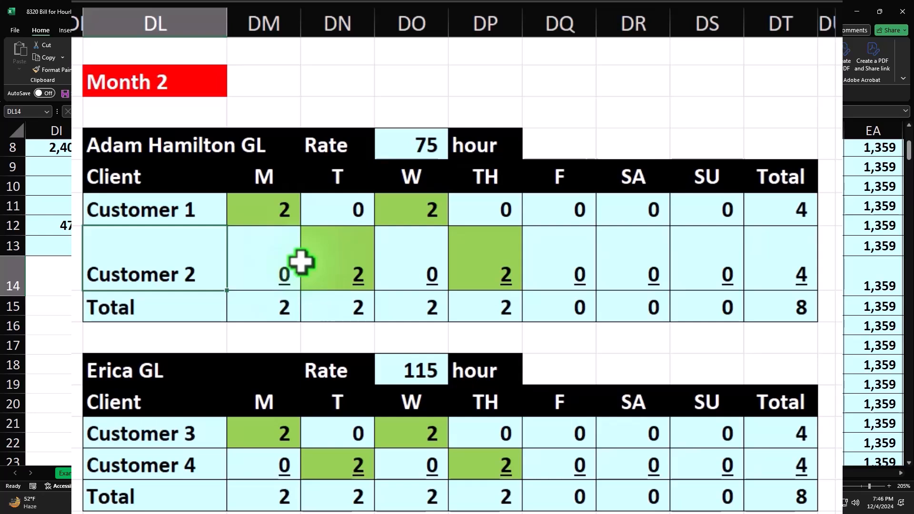
{"action": "left_click_drag", "start_coordinate": [199, 433], "coordinate": [248, 434]}
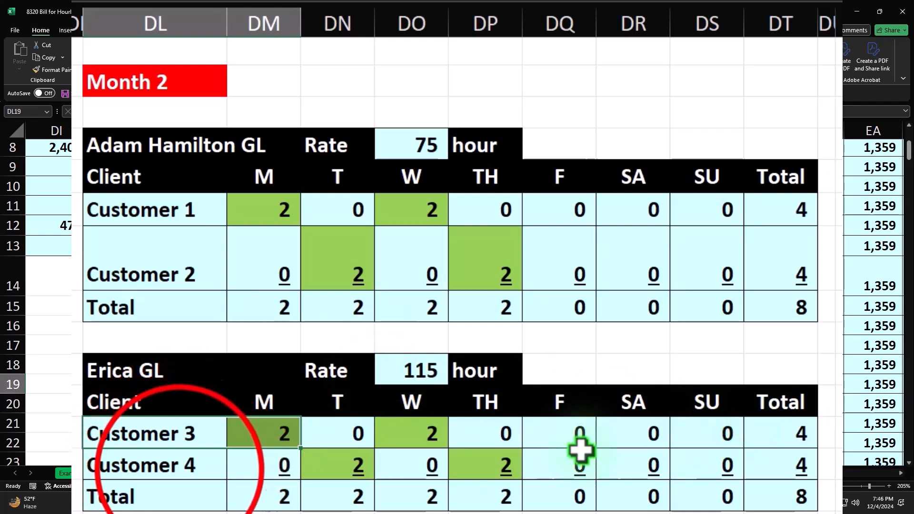
{"action": "left_click", "coordinate": [195, 469]}
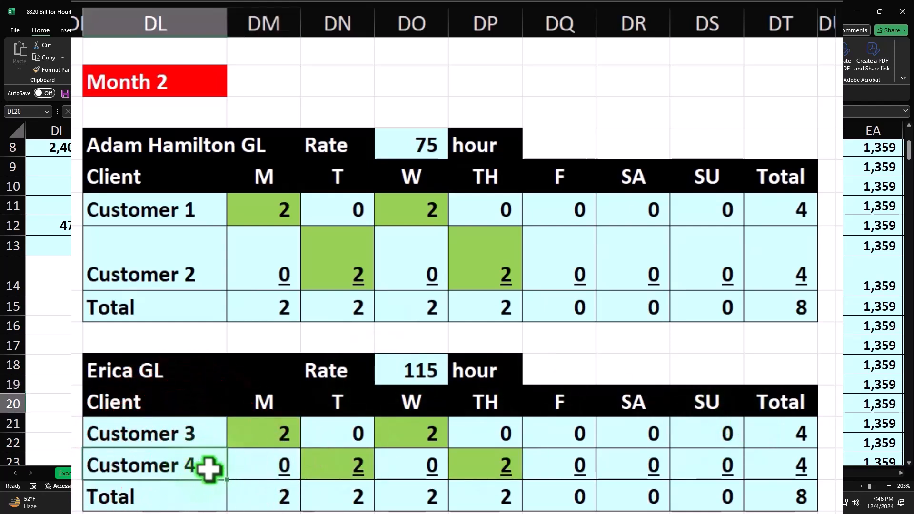